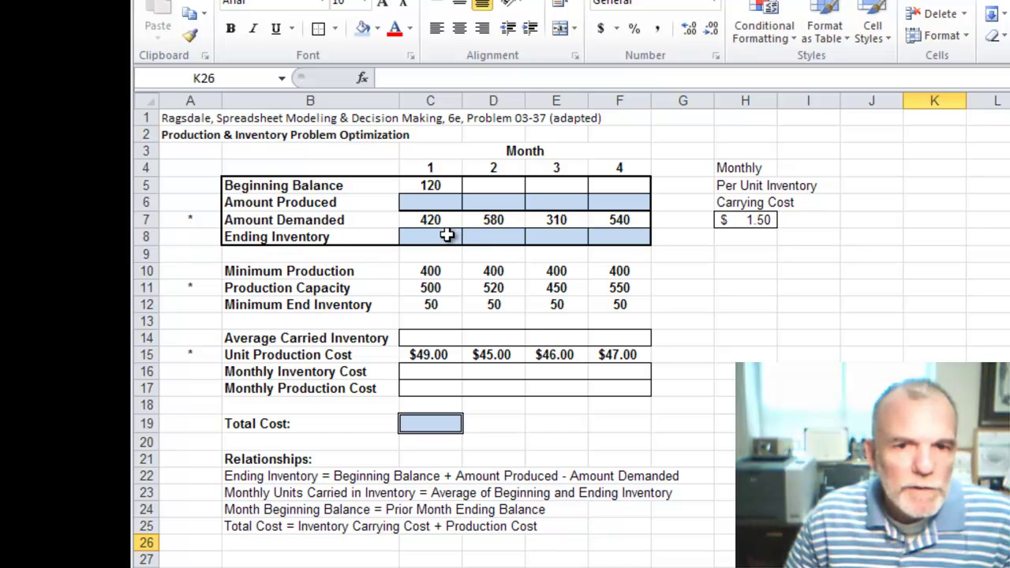
Enter =C5+C6-C7 as the month 1 Ending Inventory in C8 and fill it to F8
left_click(439, 238)
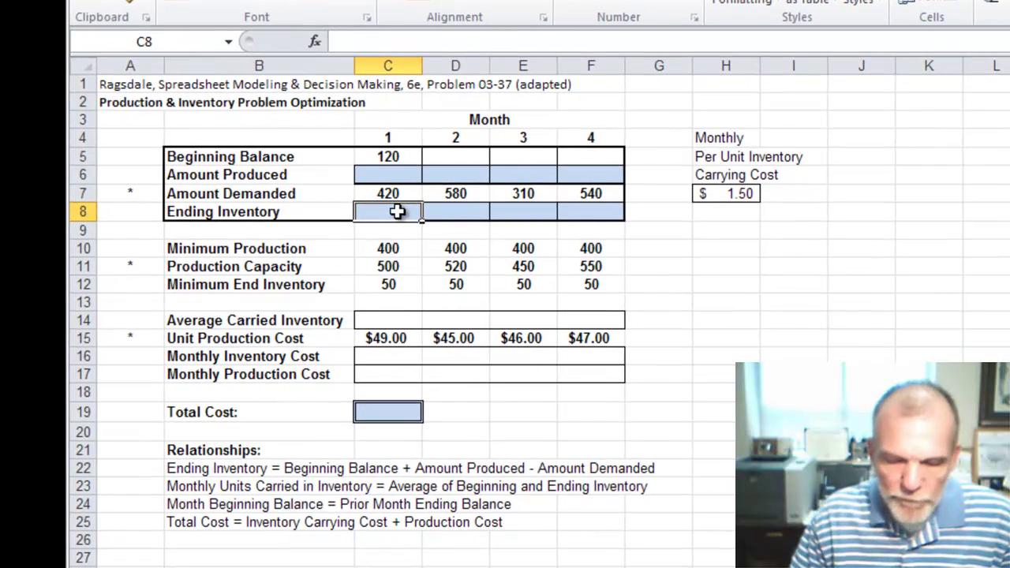
type("=")
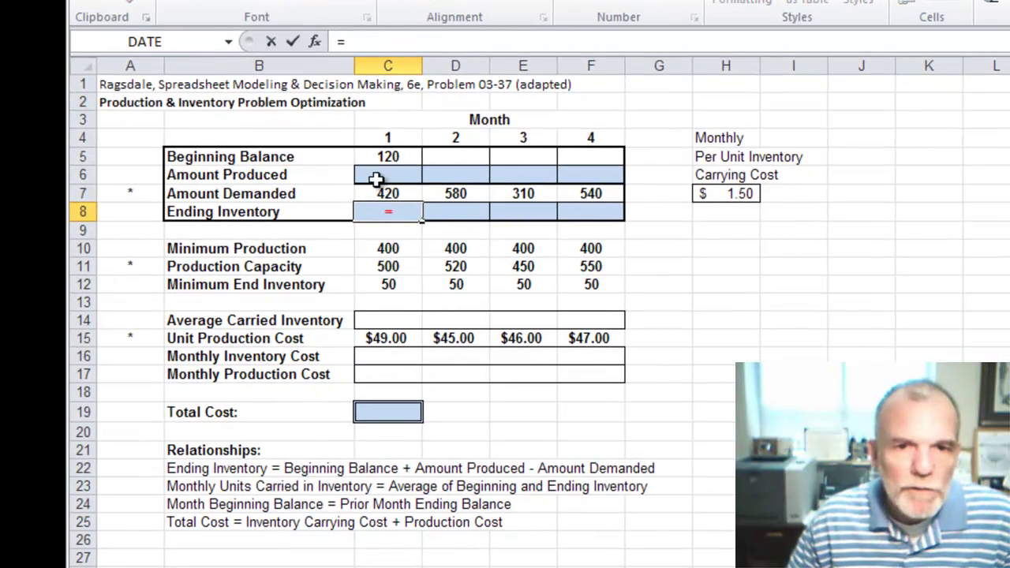
left_click(368, 159)
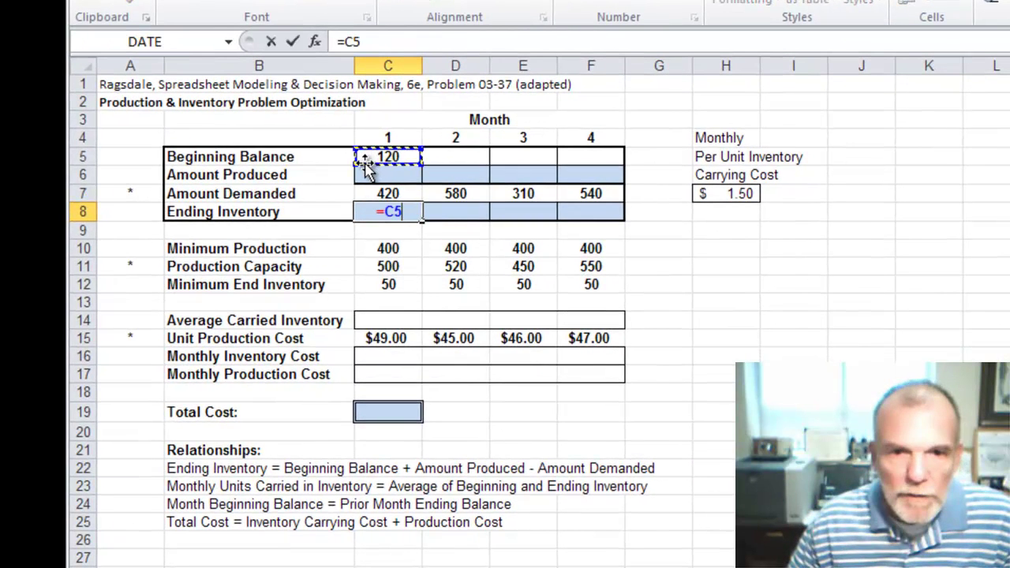
type("+")
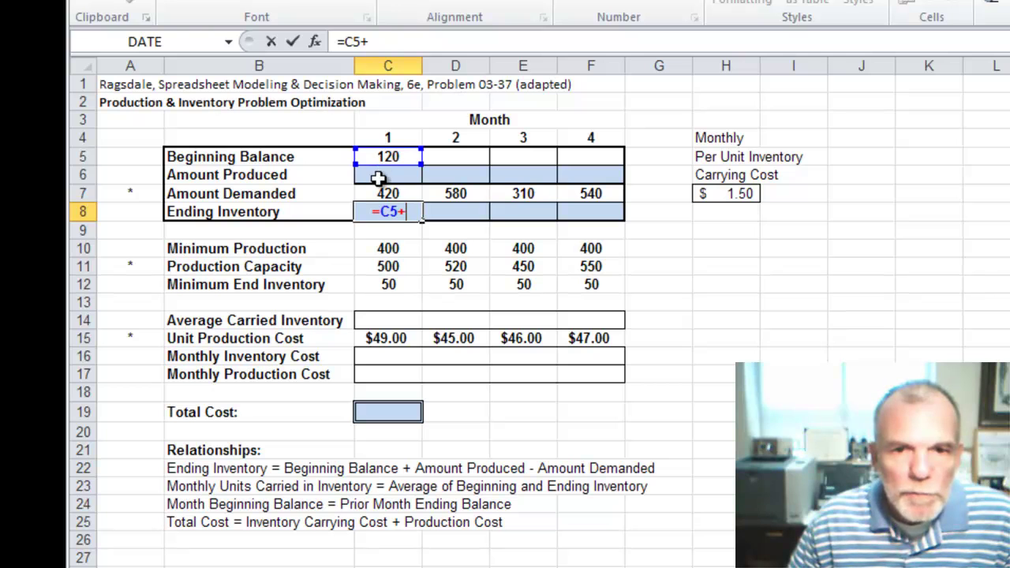
left_click(378, 177)
type("-")
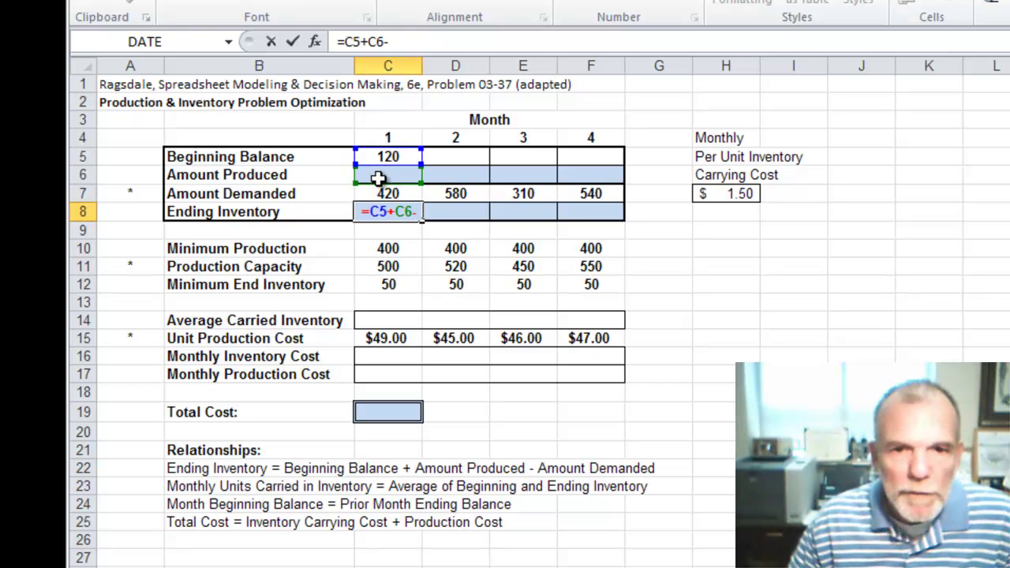
left_click(380, 192)
key("Return")
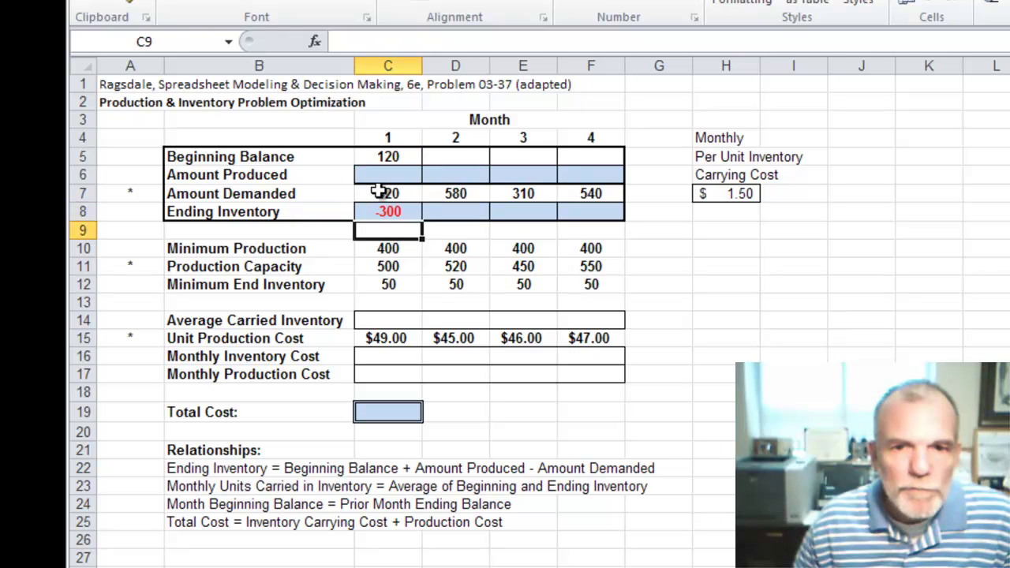
left_click(383, 211)
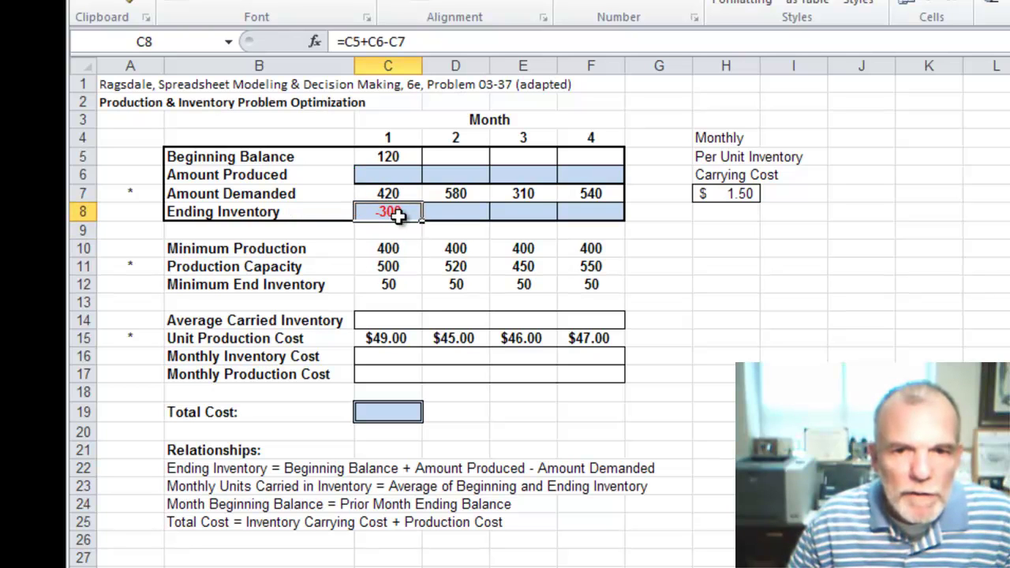
left_click_drag(421, 217, 601, 223)
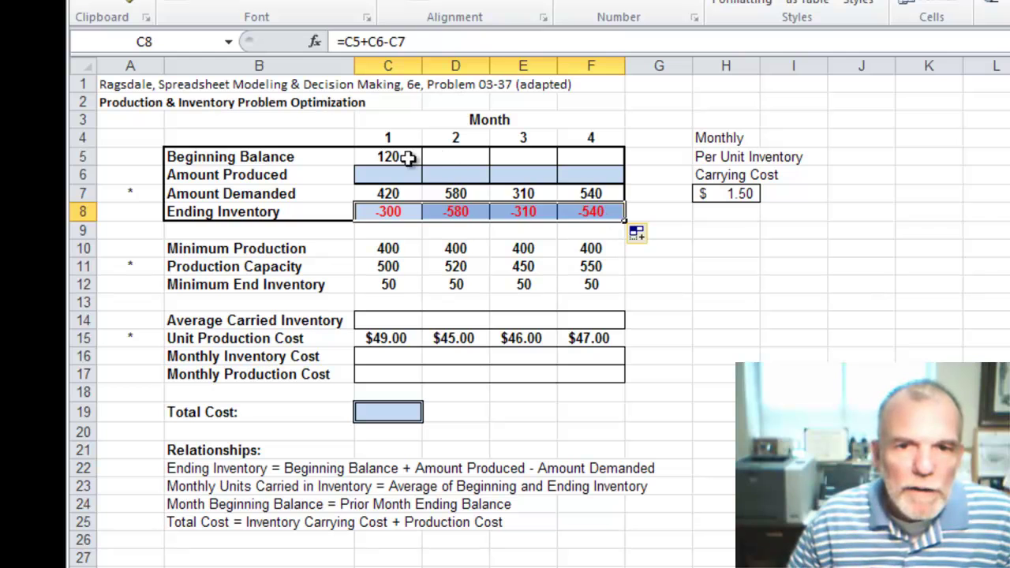
Link month 2 Beginning Balance D5 to =C8 and fill the link to F5
left_click(449, 158)
type("=")
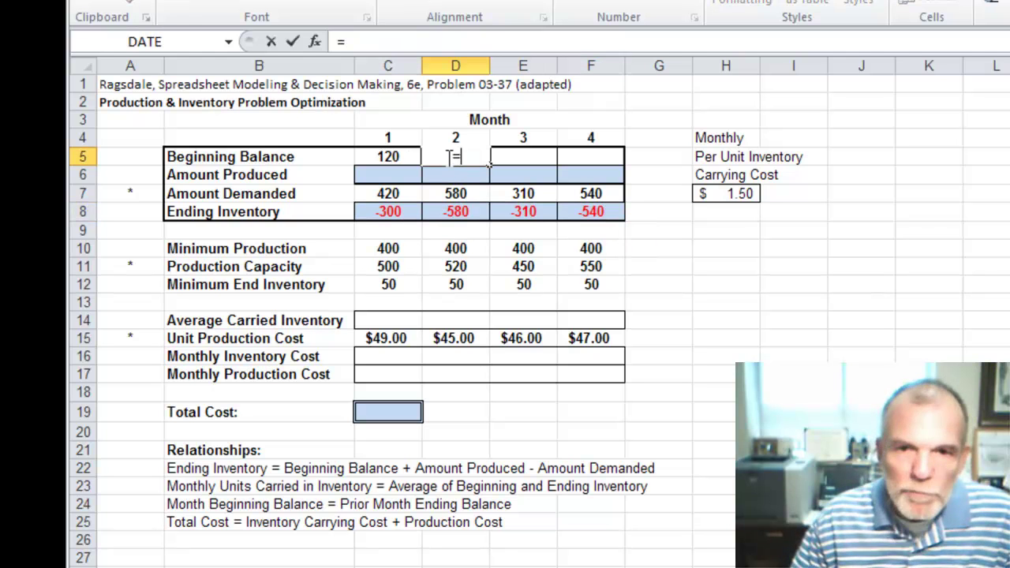
left_click(378, 212)
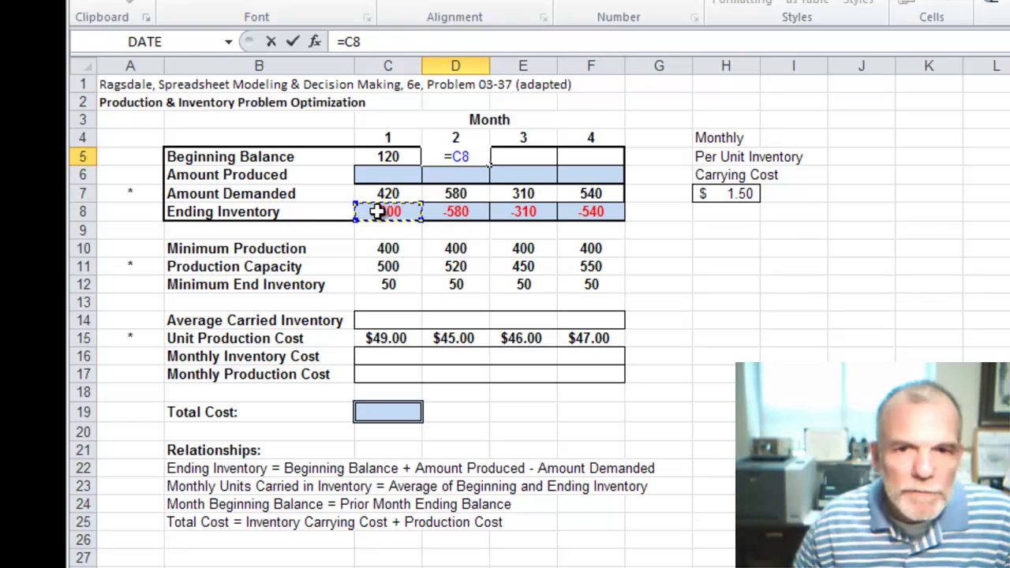
key("Return")
left_click(460, 159)
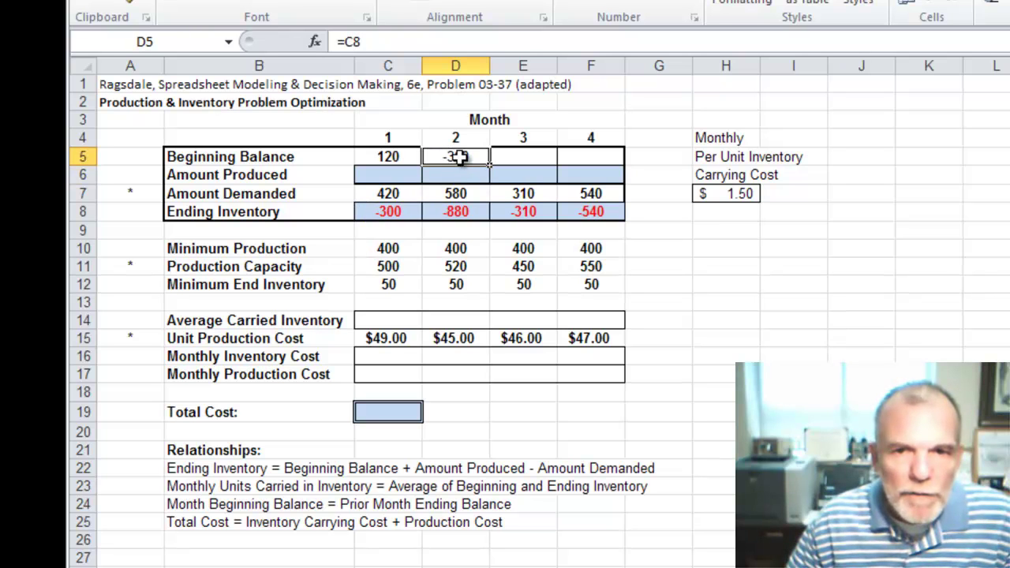
left_click_drag(491, 162, 609, 161)
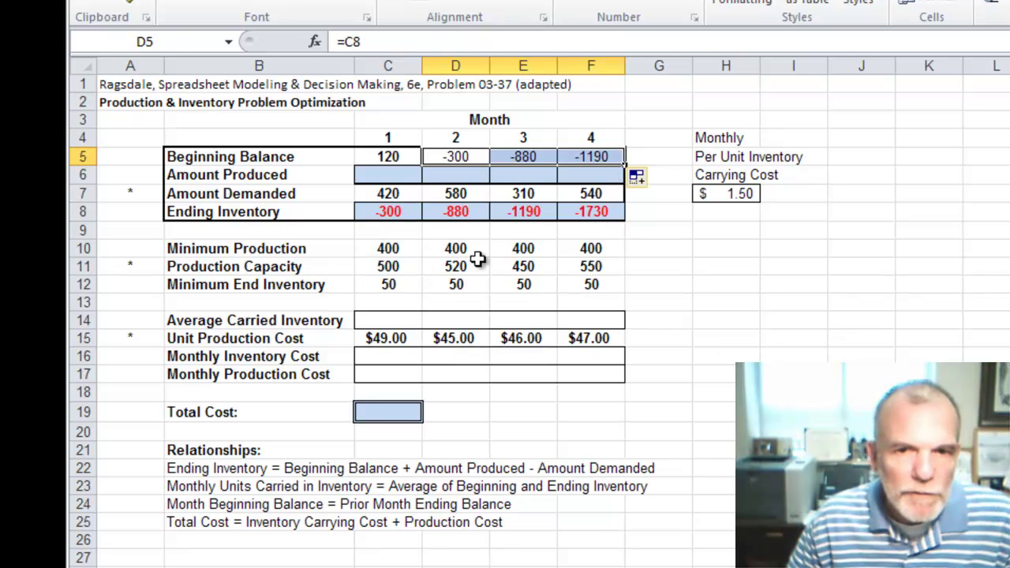
Set Amount Produced to 400 in all four cells C6:F6
left_click_drag(384, 179, 592, 168)
left_click(360, 41)
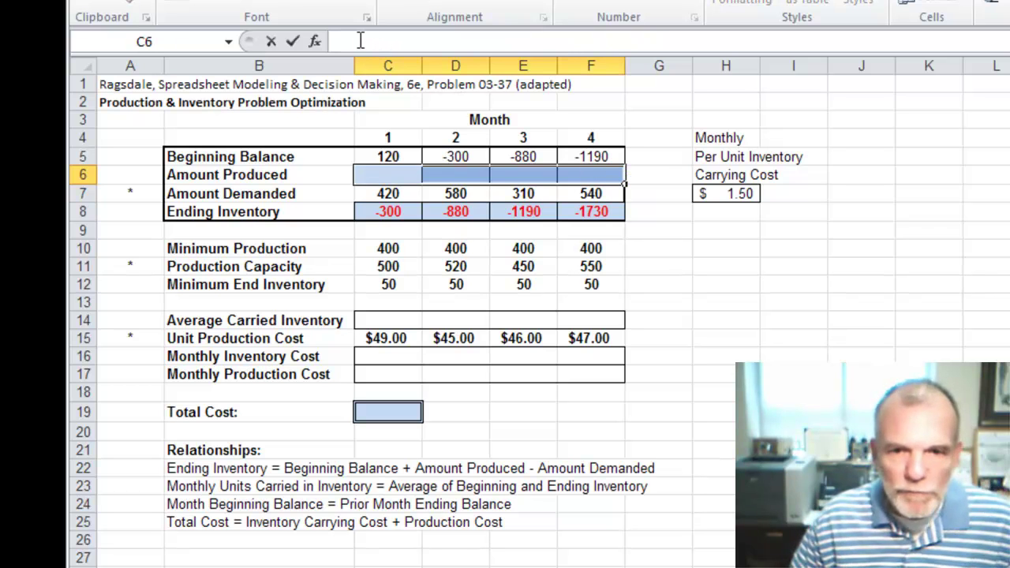
type("400")
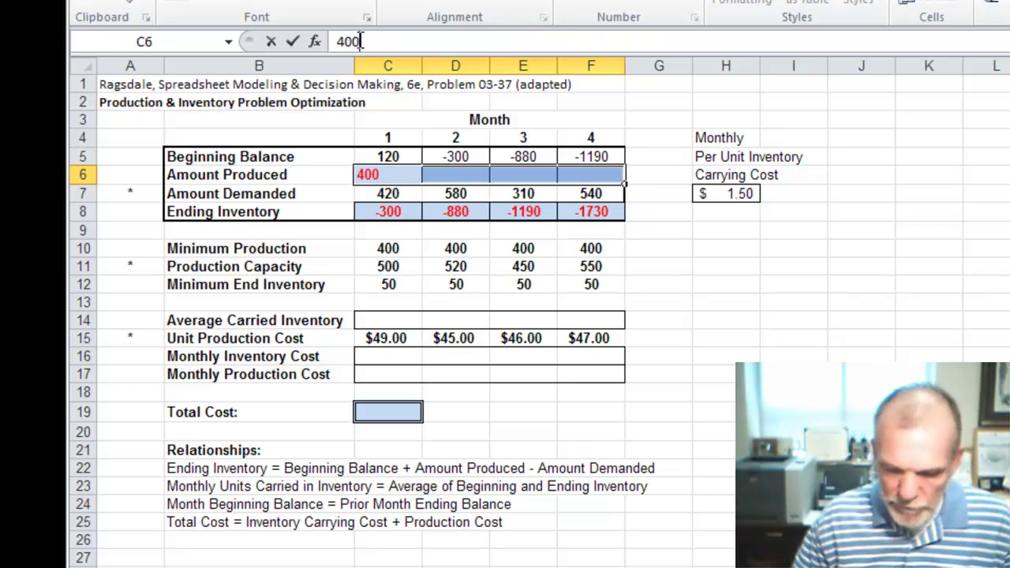
key("ctrl+Return")
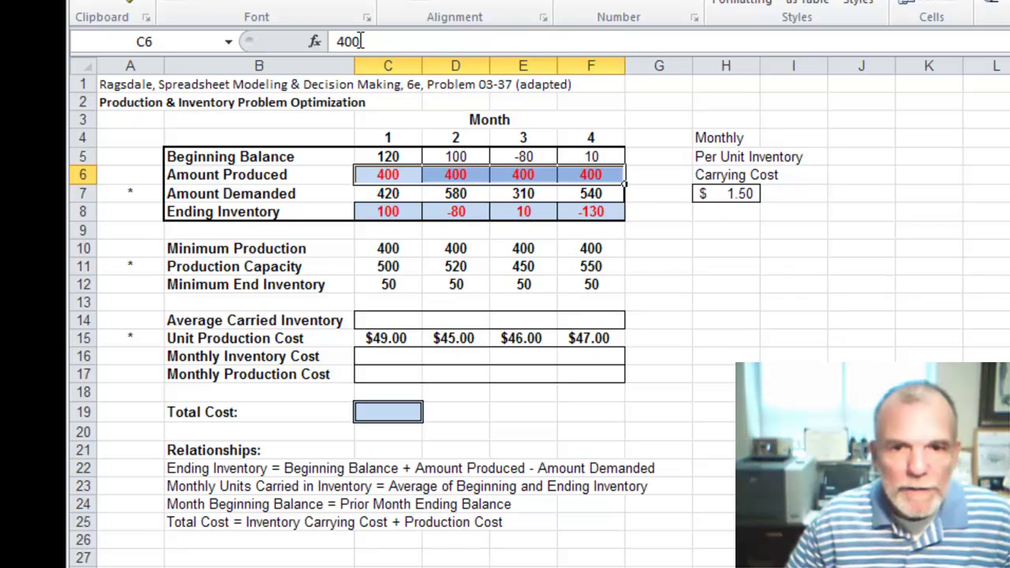
left_click(672, 288)
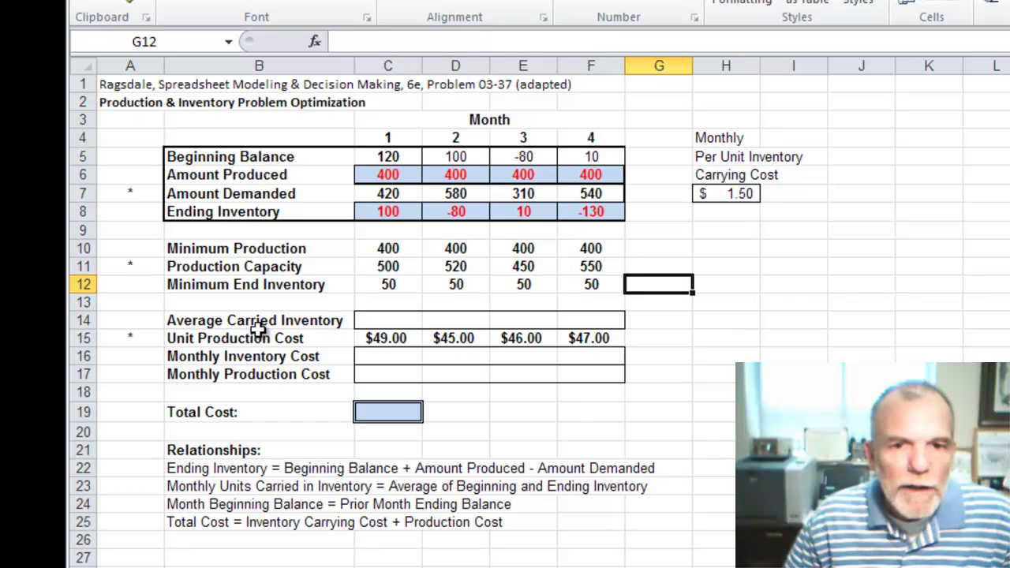
Enter =(C5+C8)/2 as the month 1 Average Carried Inventory in C14
left_click(386, 323)
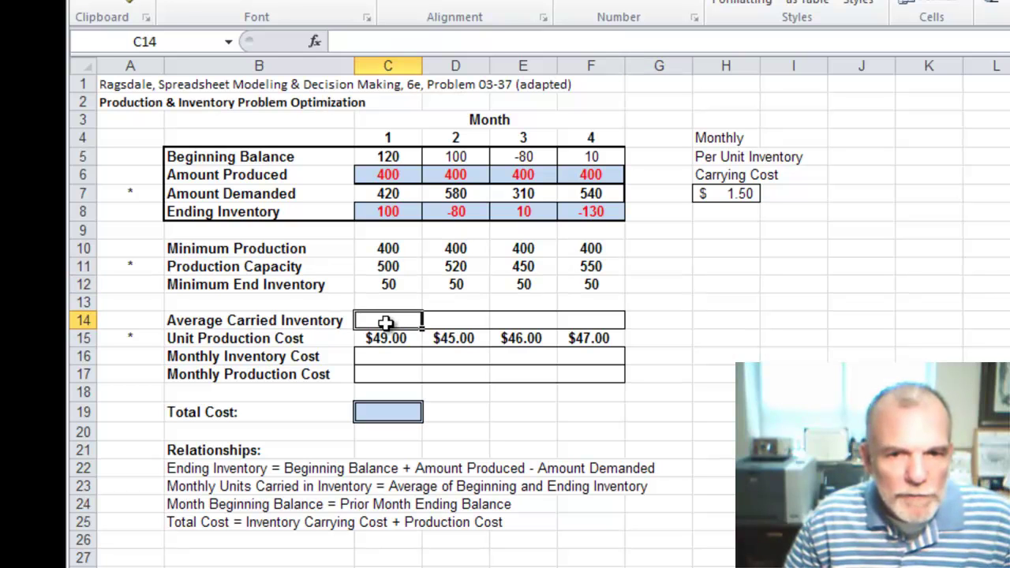
type("=")
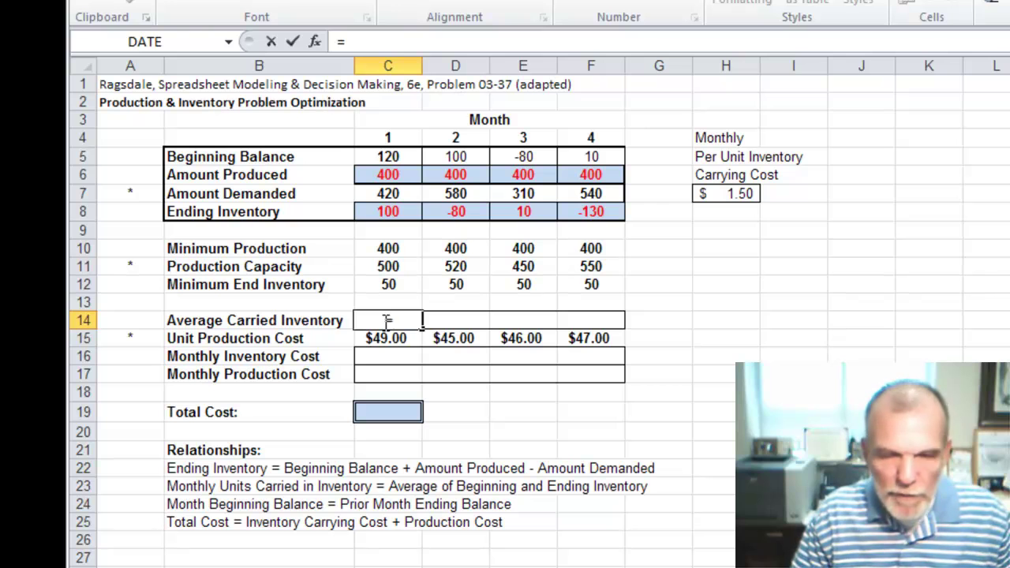
type("(")
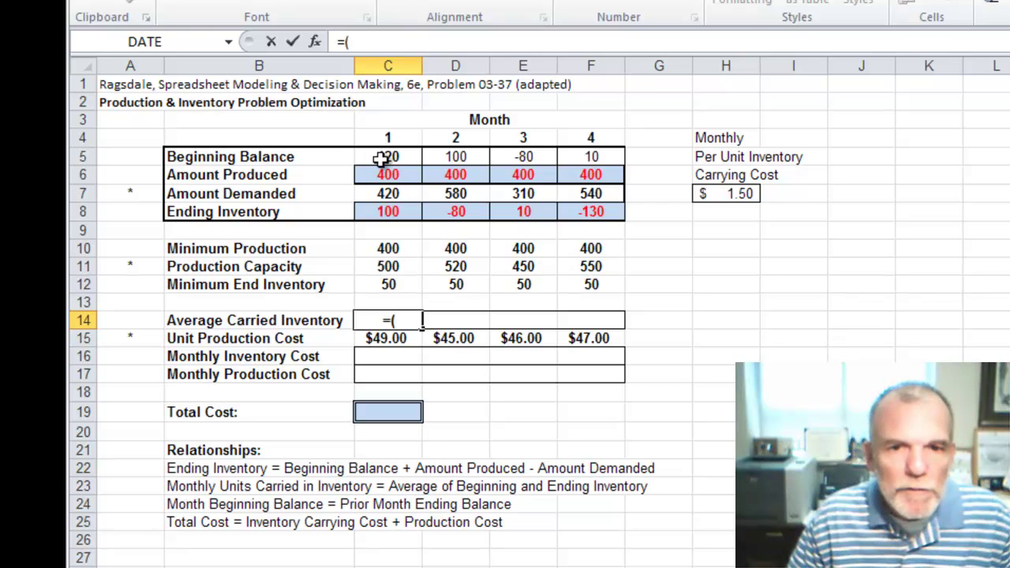
left_click(381, 158)
type("+")
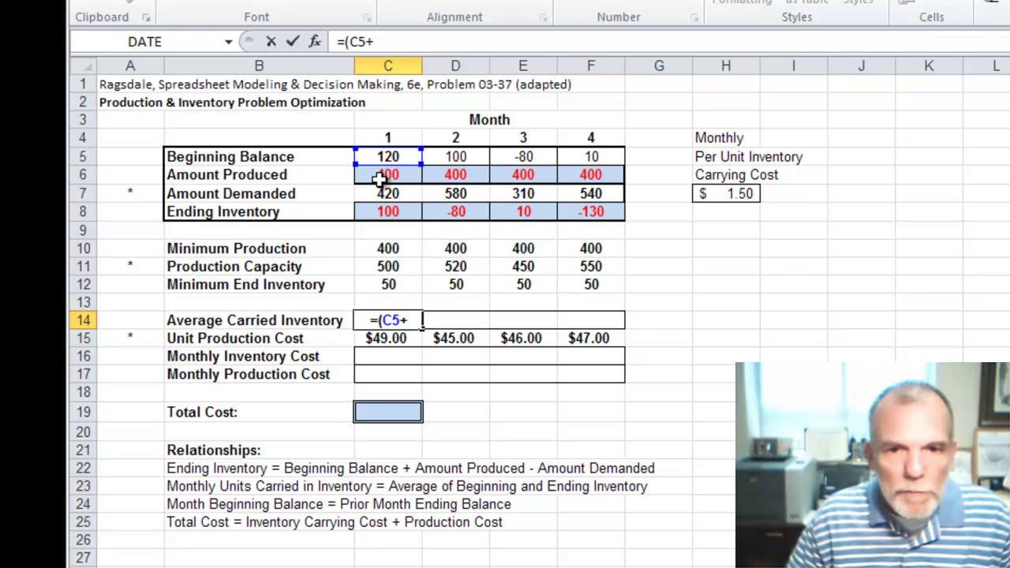
left_click(384, 210)
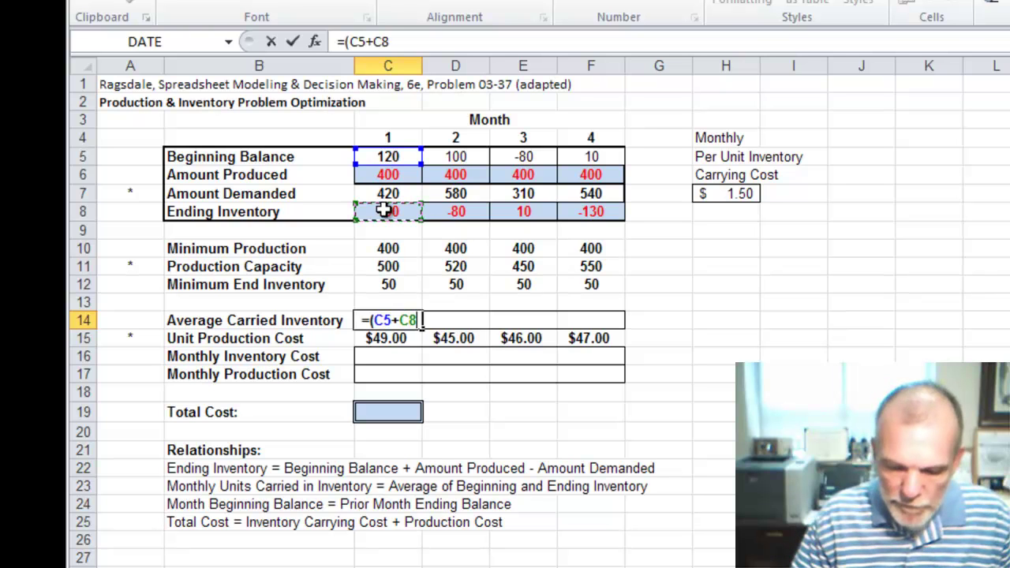
type(")/2")
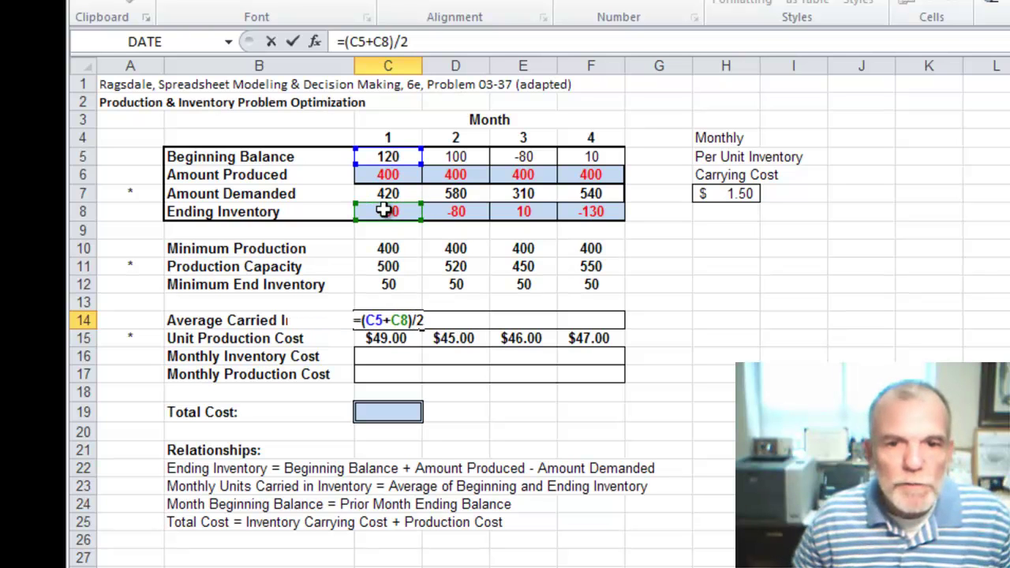
key("Return")
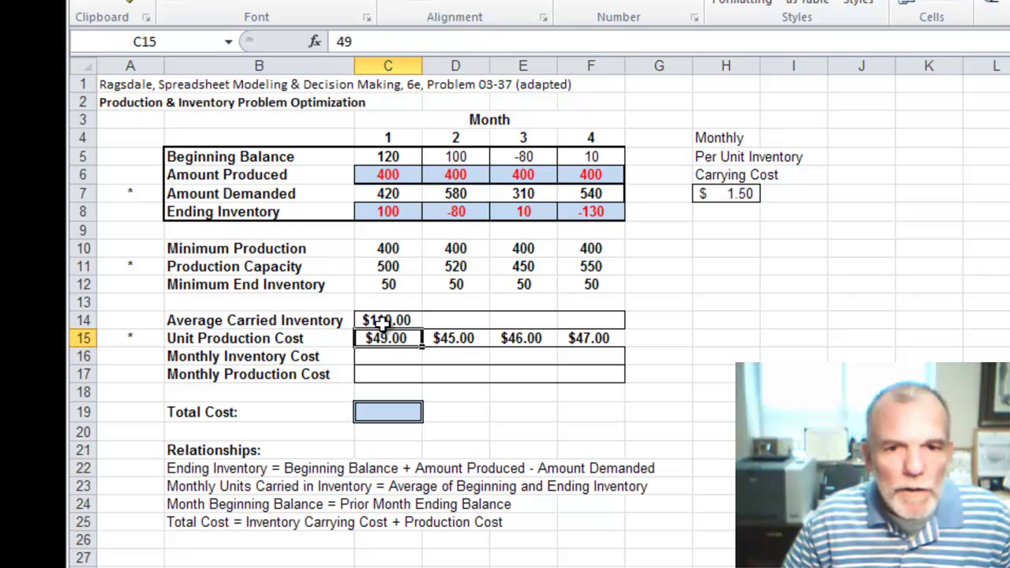
Format C14 as Number without decimals and fill it across to F14
left_click(381, 321)
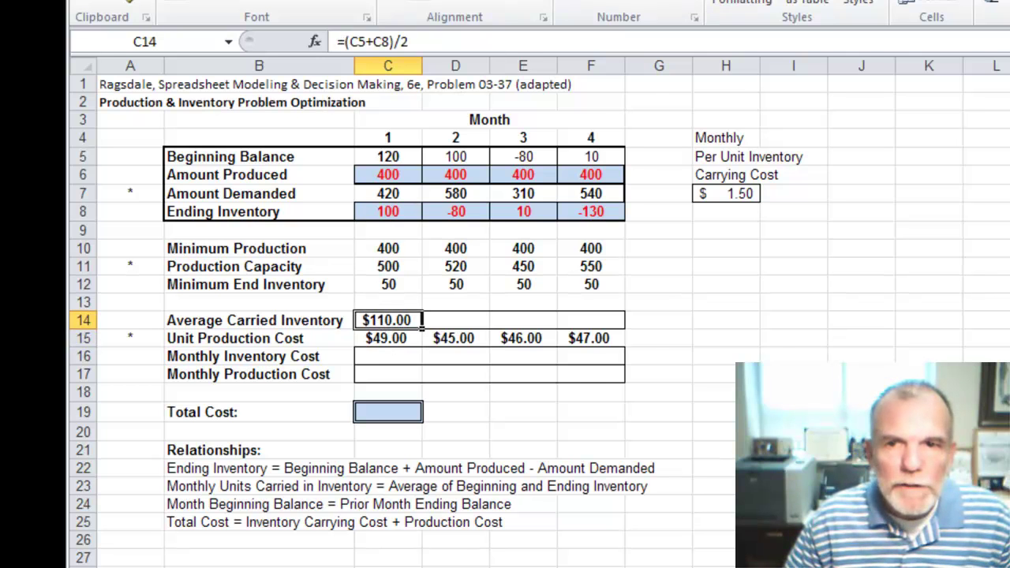
left_click(679, 2)
left_click(637, 43)
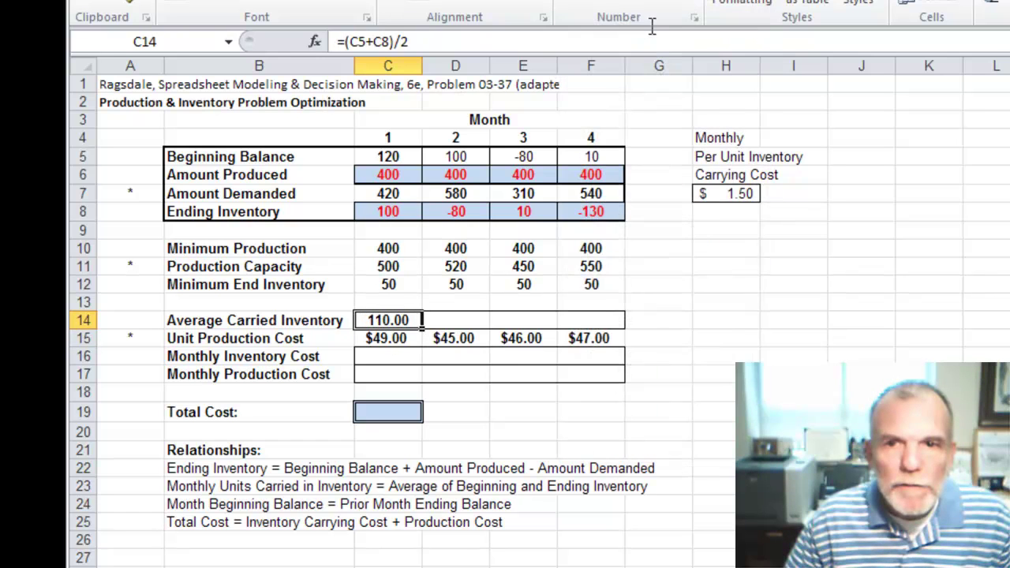
left_click(701, 5)
left_click(701, 5)
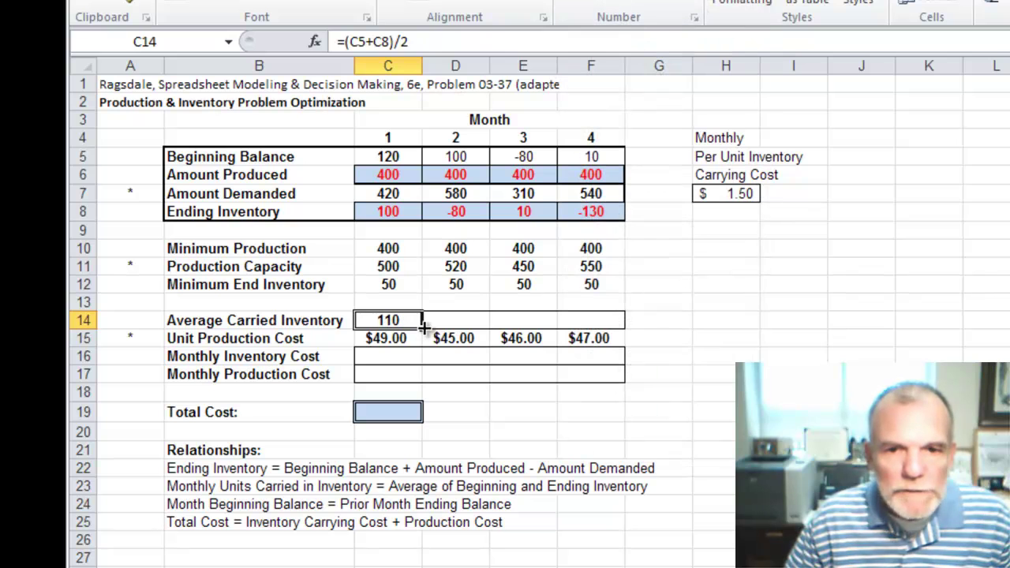
left_click_drag(423, 327, 612, 328)
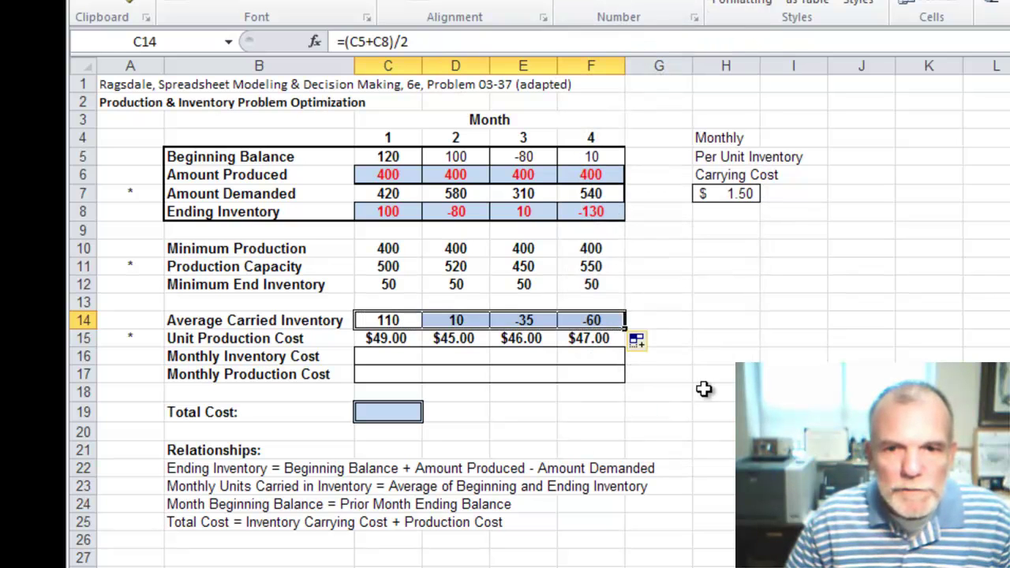
left_click(704, 388)
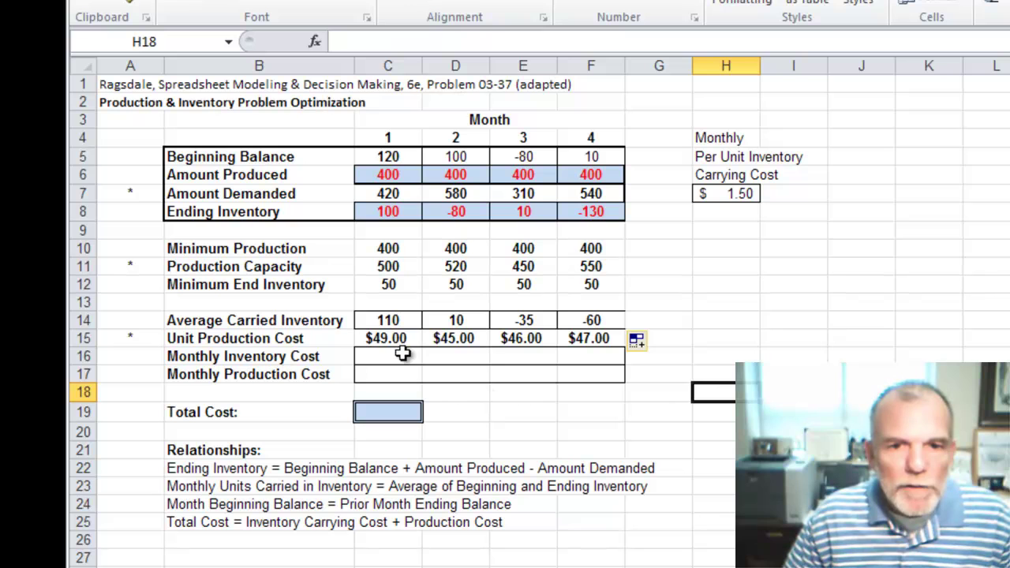
Enter =C14*$H$7 in C16 and fill it across to F16
left_click(397, 354)
type("=")
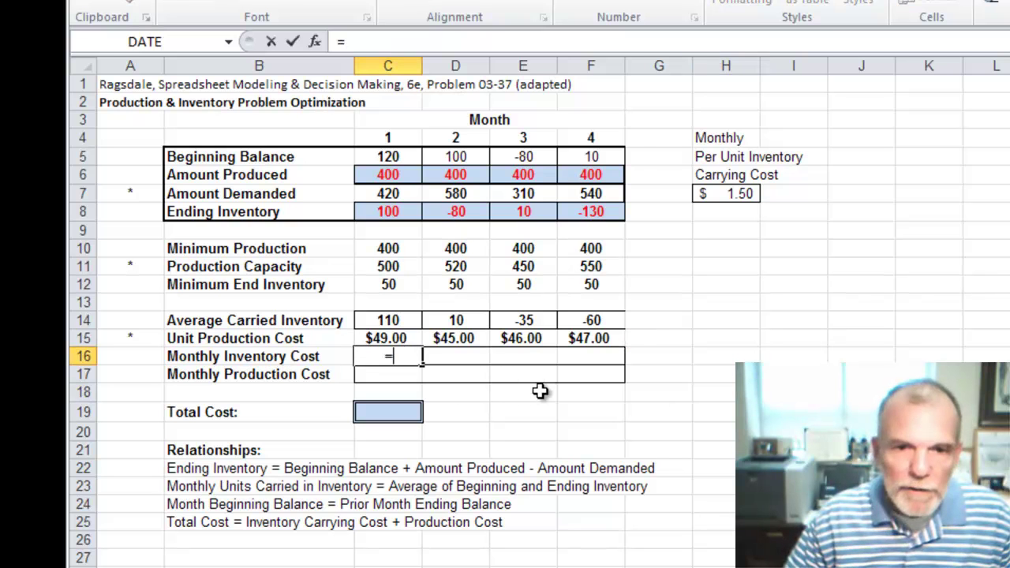
left_click(387, 321)
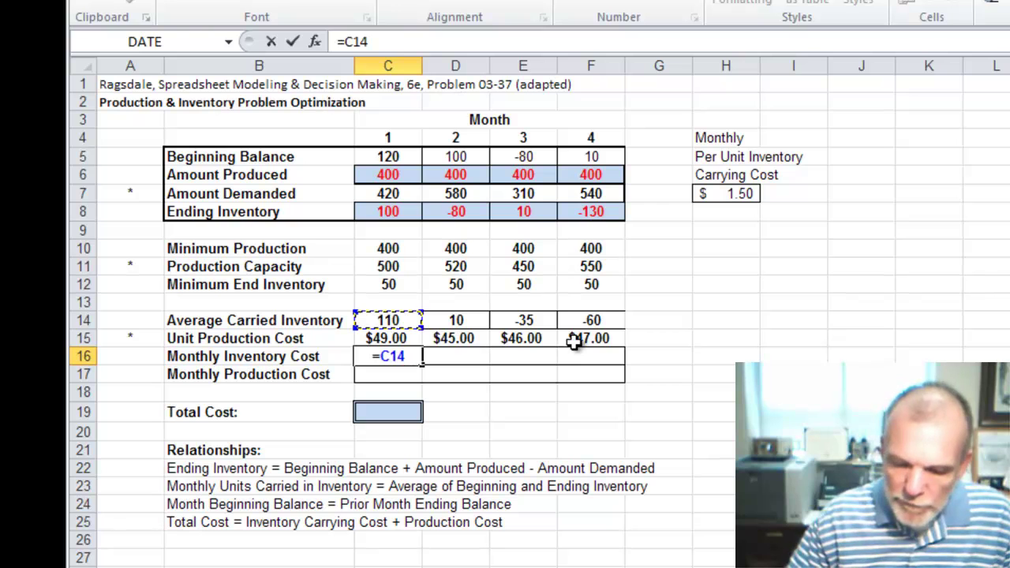
type("*")
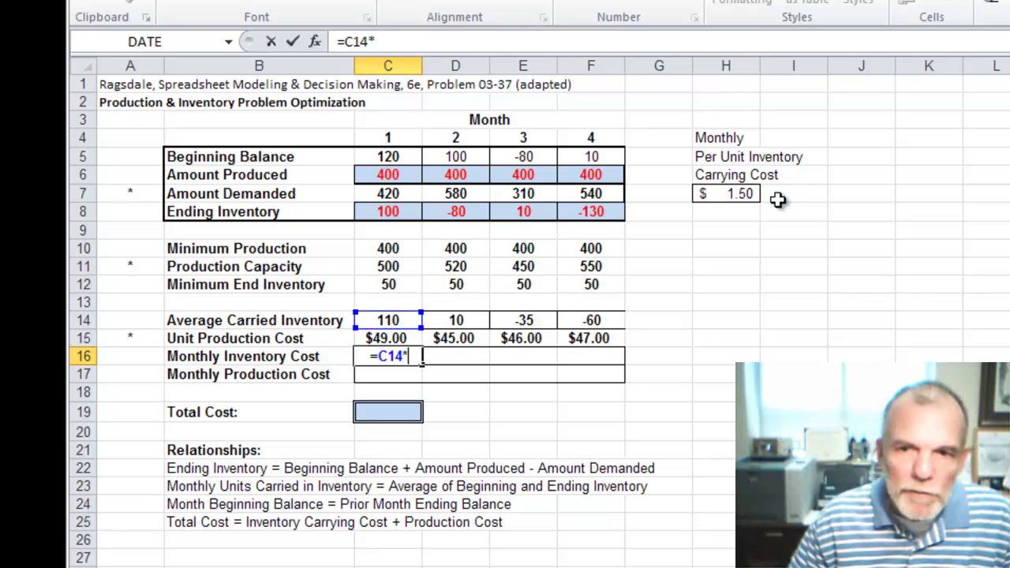
left_click(730, 193)
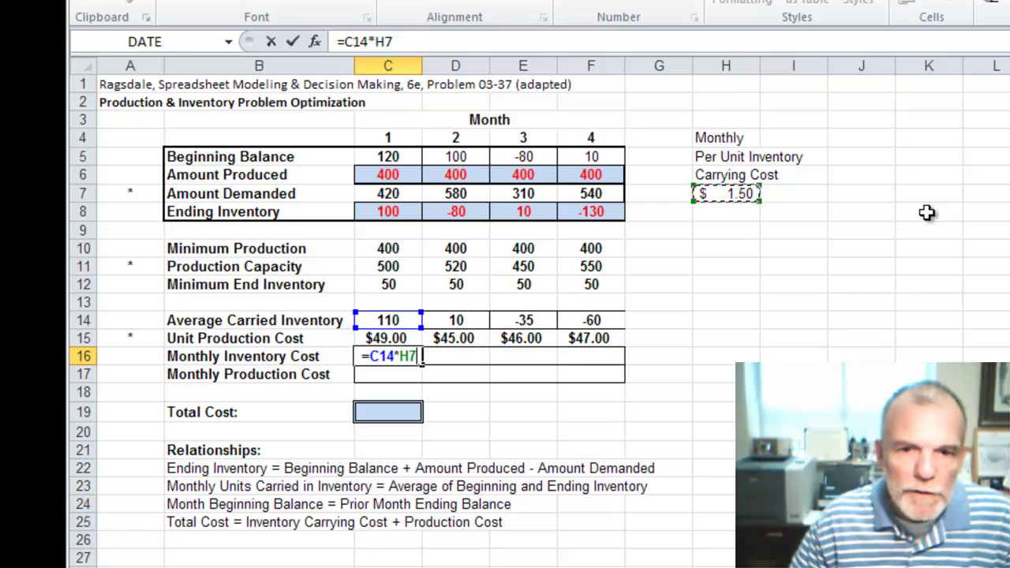
key("F4")
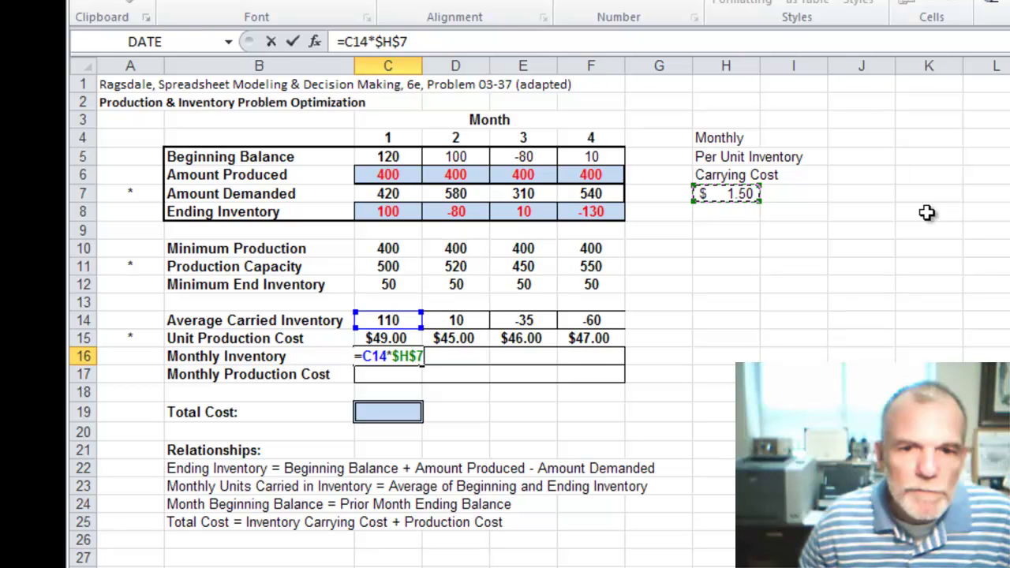
key("Return")
left_click(383, 356)
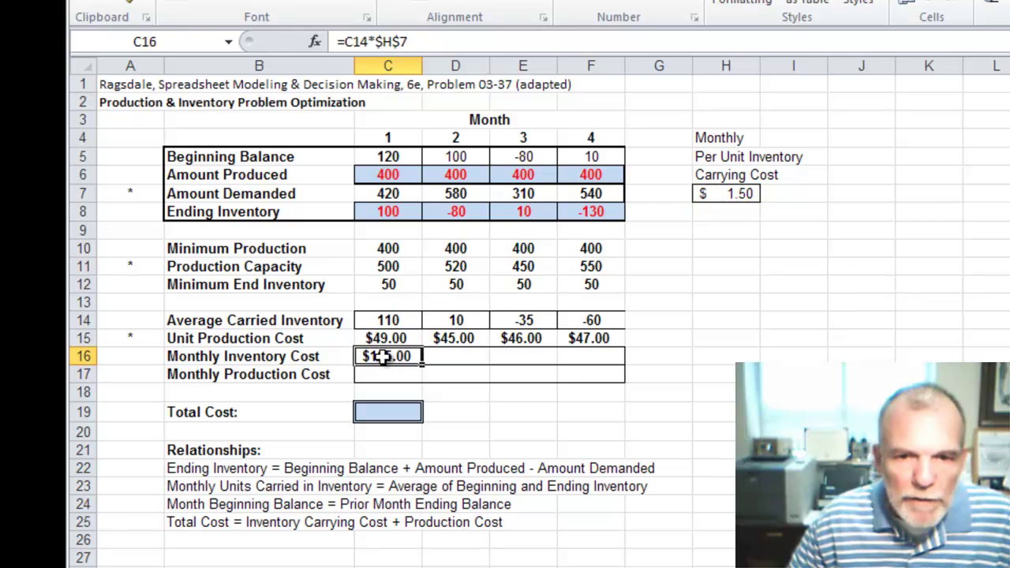
left_click_drag(423, 365, 606, 361)
Enter =C6*C15 in C17 and fill it across to F17
left_click(389, 379)
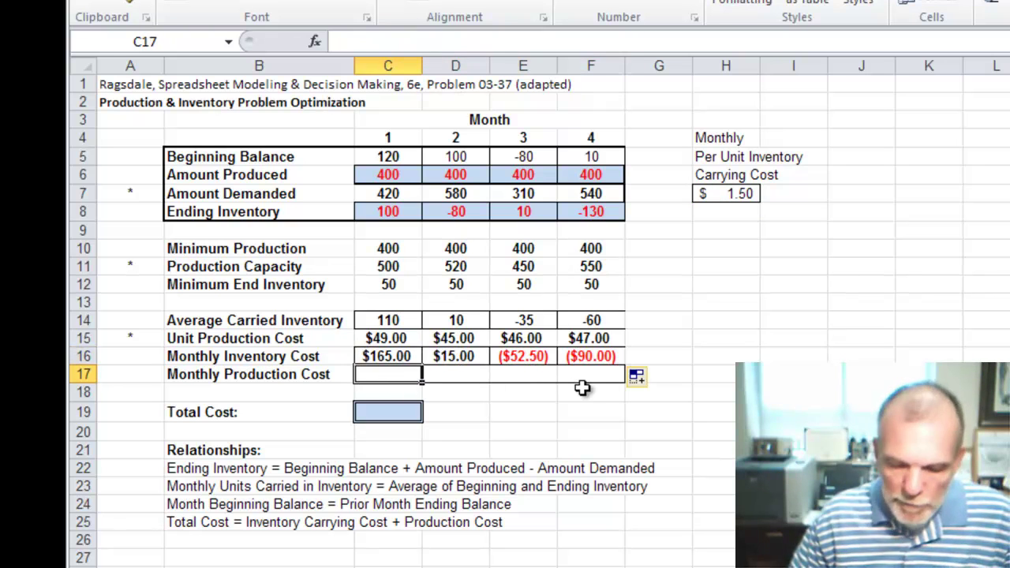
type("=")
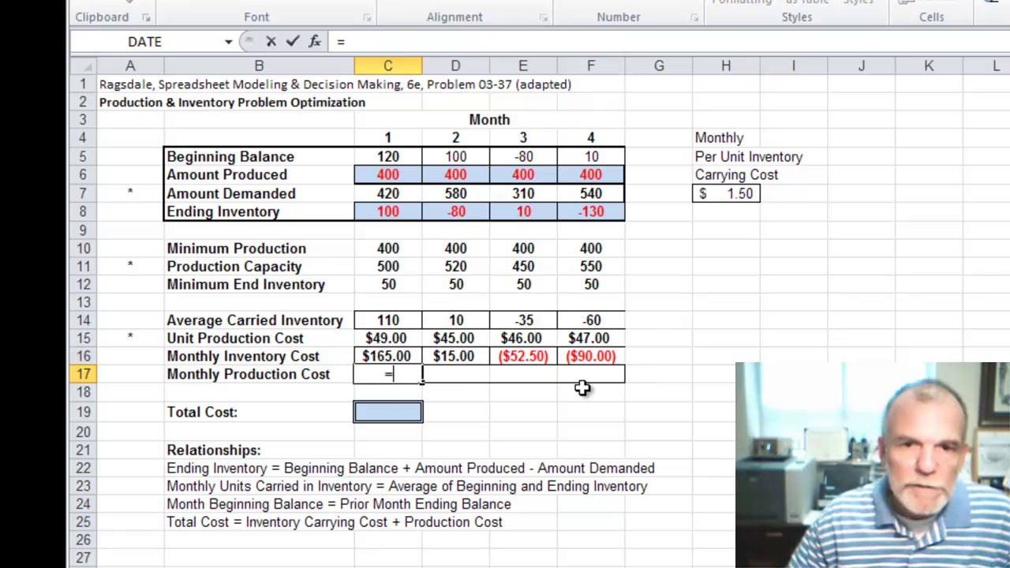
left_click(379, 177)
type("*")
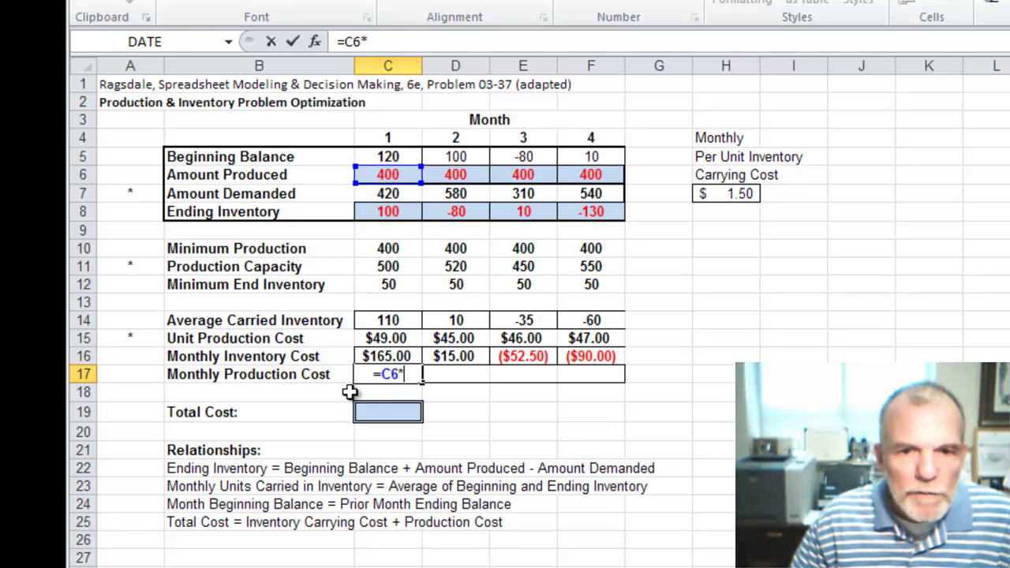
left_click(379, 337)
key("Return")
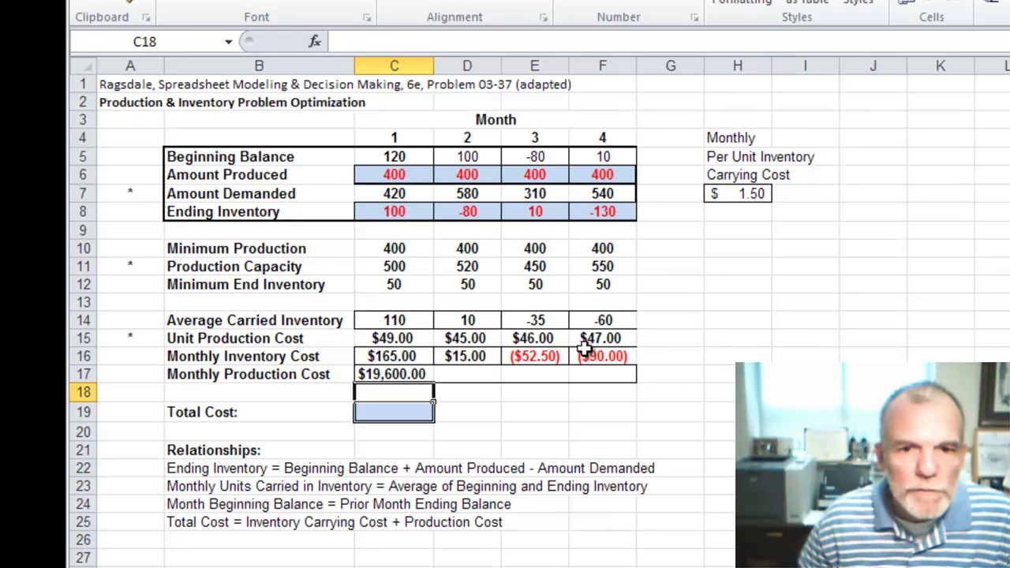
left_click(387, 375)
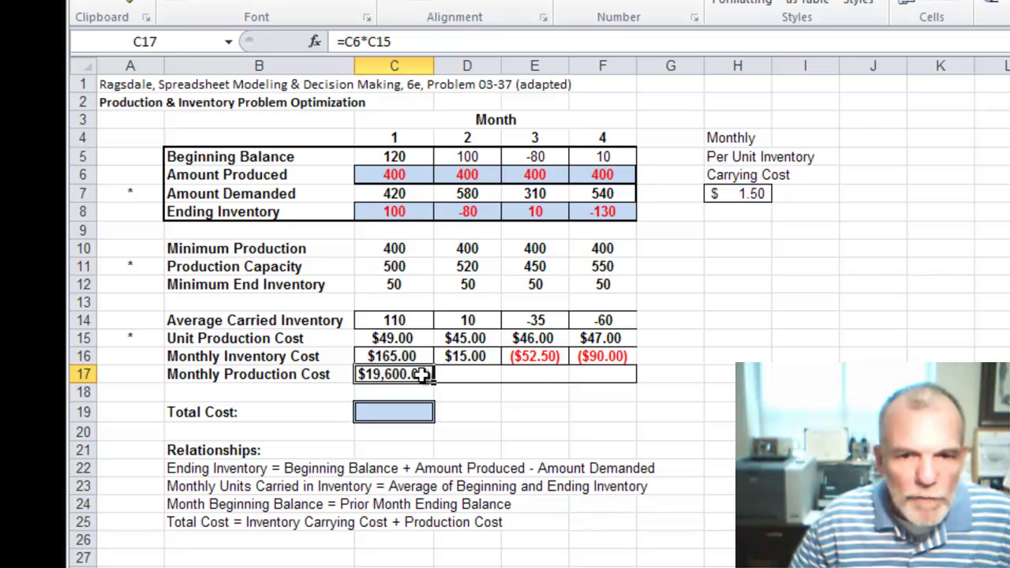
left_click_drag(431, 382, 636, 379)
Autofit columns D, E and F so the production costs are fully visible
double_click(501, 65)
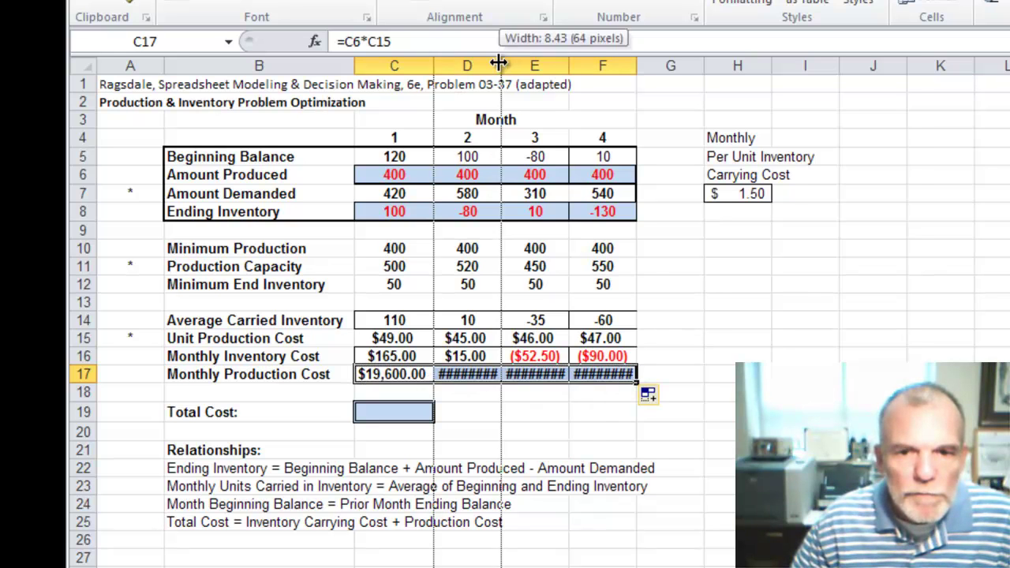
double_click(581, 67)
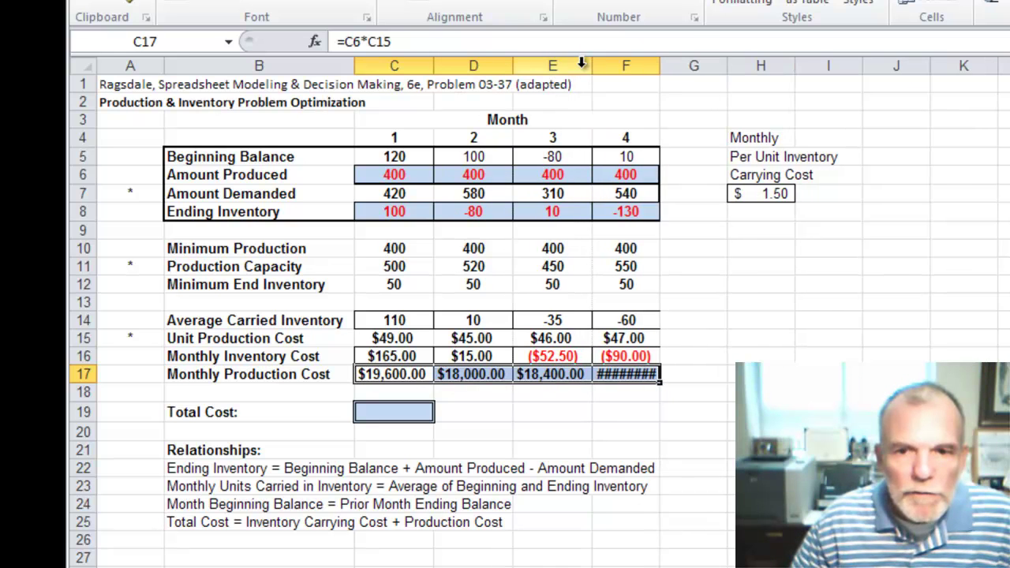
double_click(658, 69)
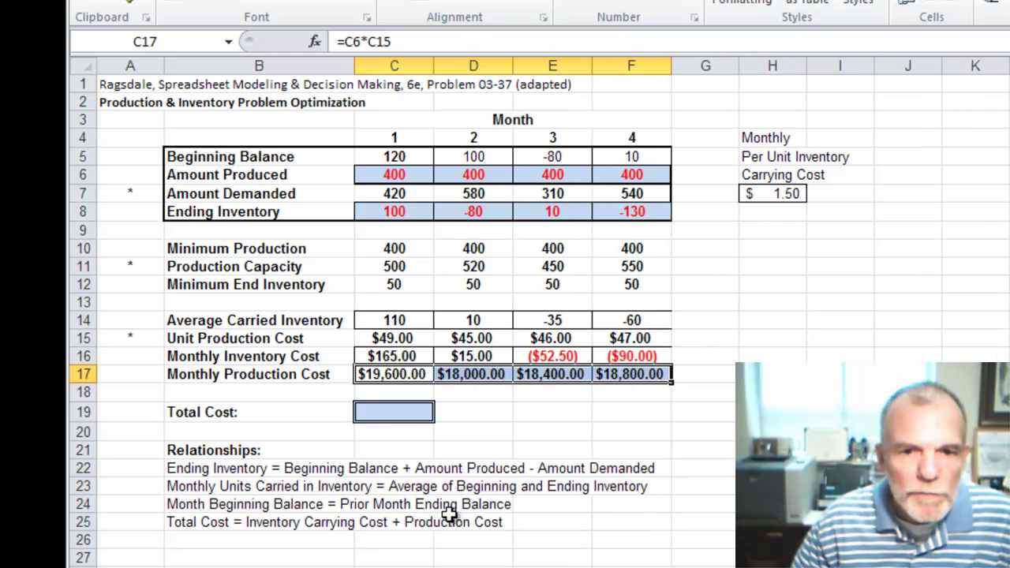
left_click(392, 412)
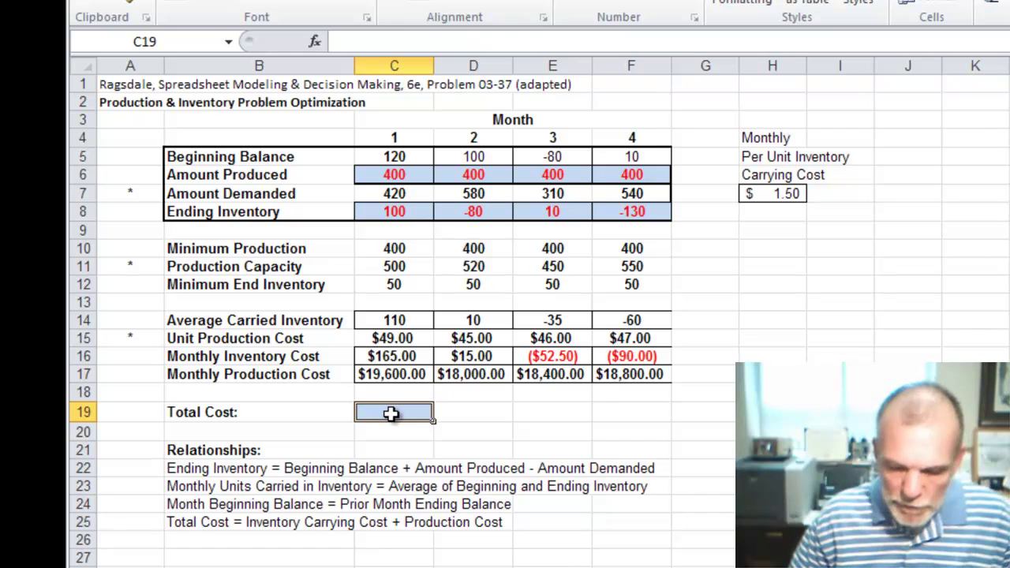
Total the inventory and production cost rows with =SUM in C19, giving $74,838, and show the Data tab
type("=sum")
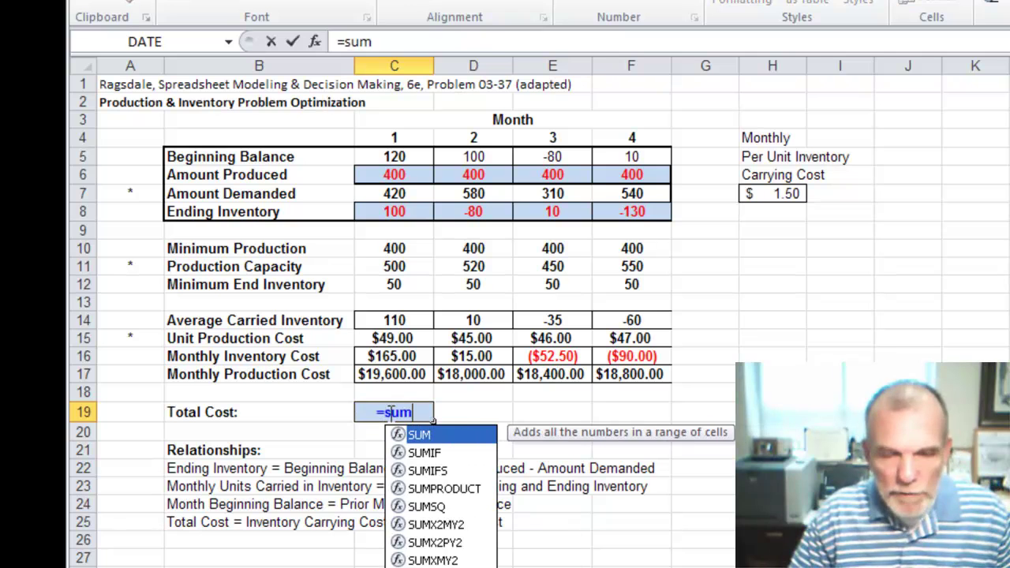
type("(")
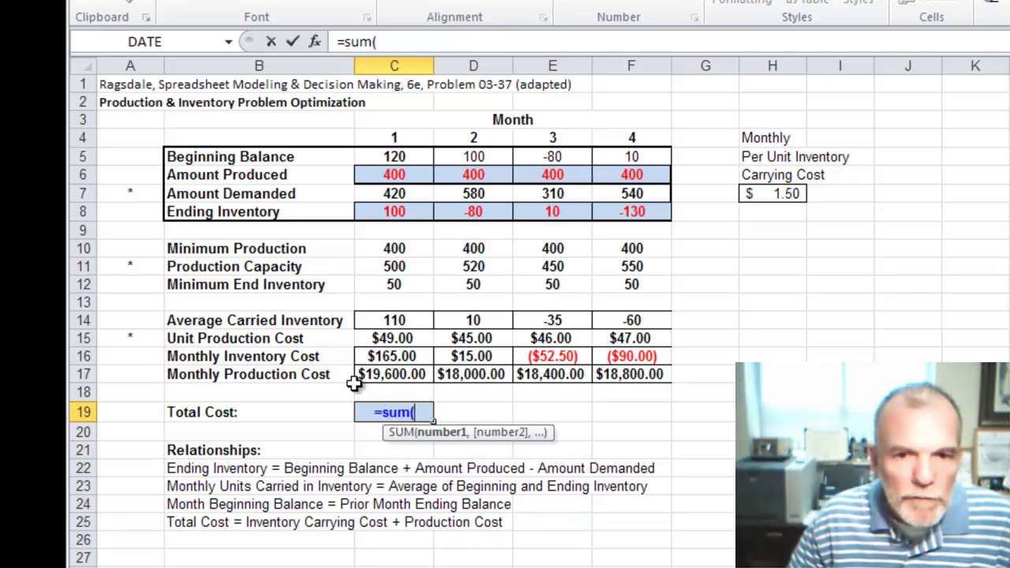
left_click_drag(399, 356, 608, 376)
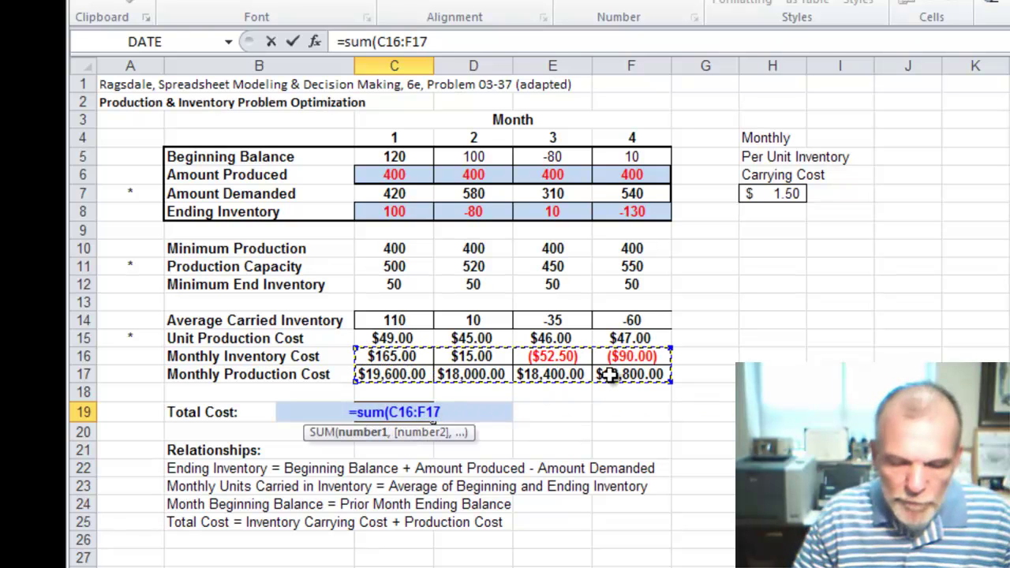
type(")")
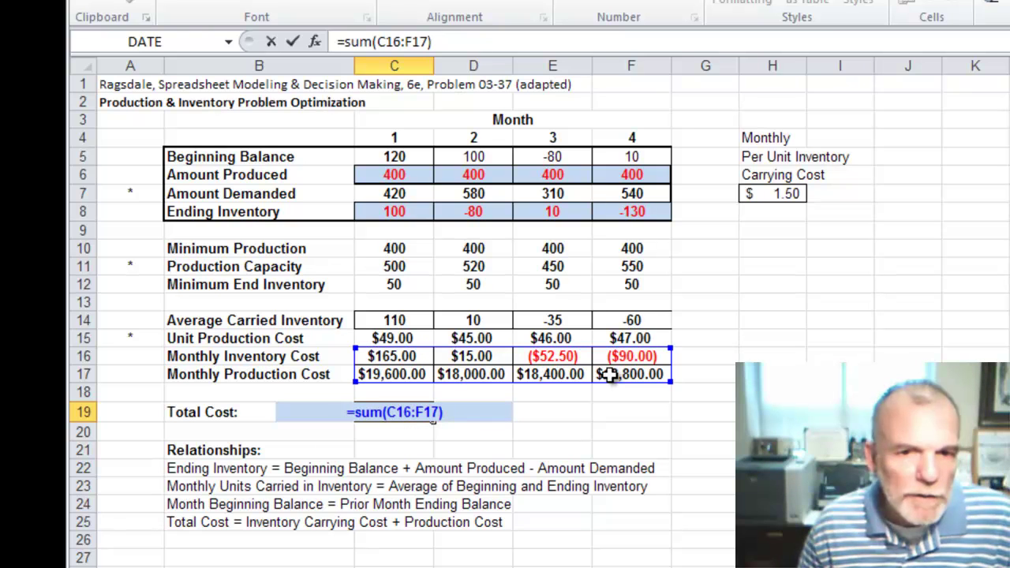
key("Return")
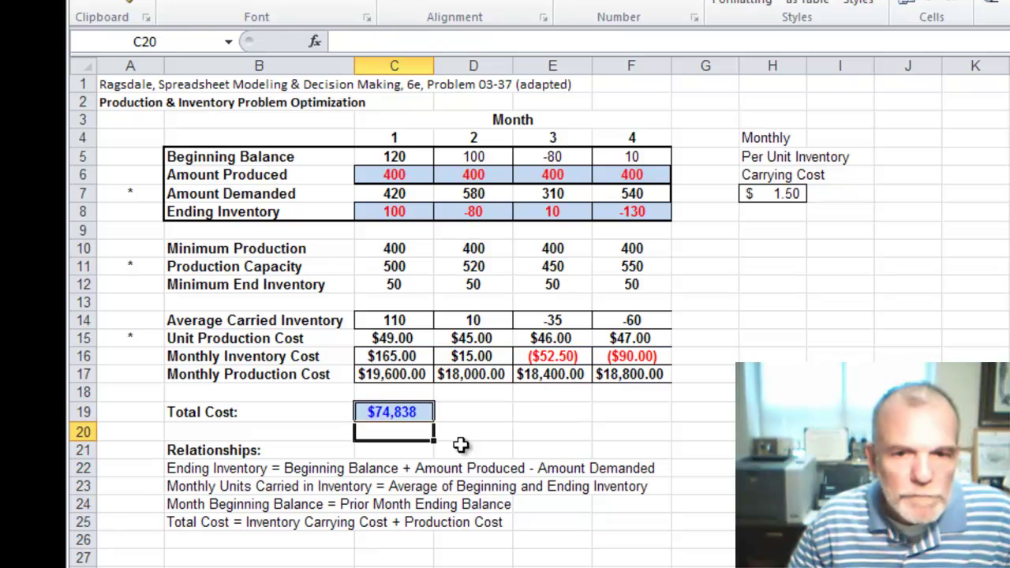
left_click(507, 417)
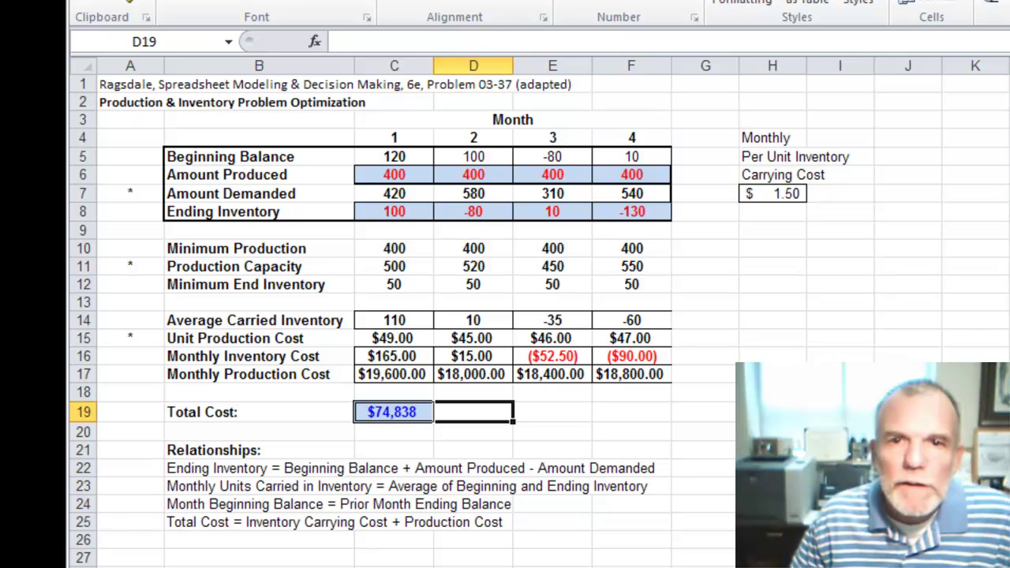
key("alt+a")
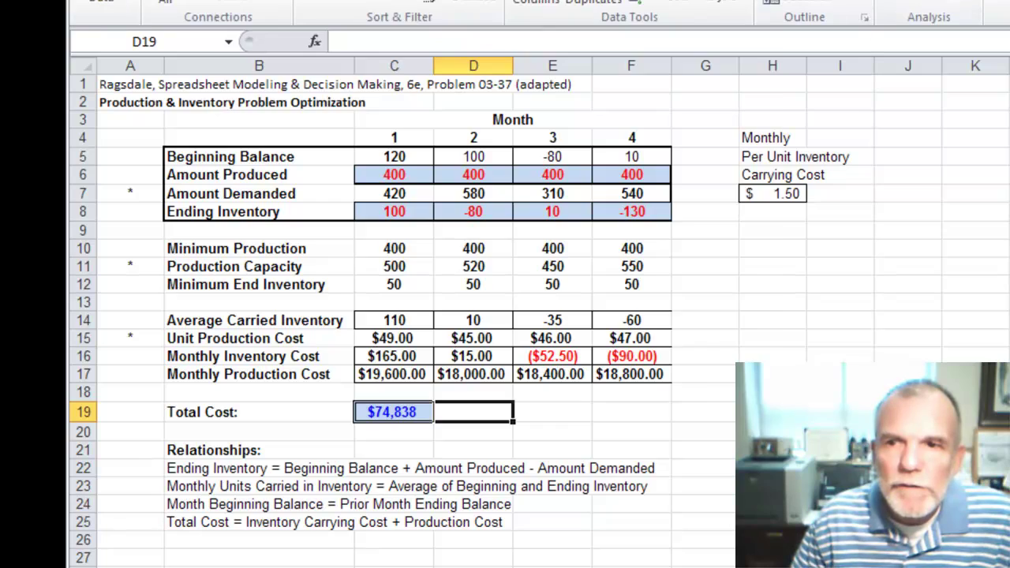
In Solver, set objective $C$19 to Min with changing cells $C$6:$F$6
key("y")
key("2")
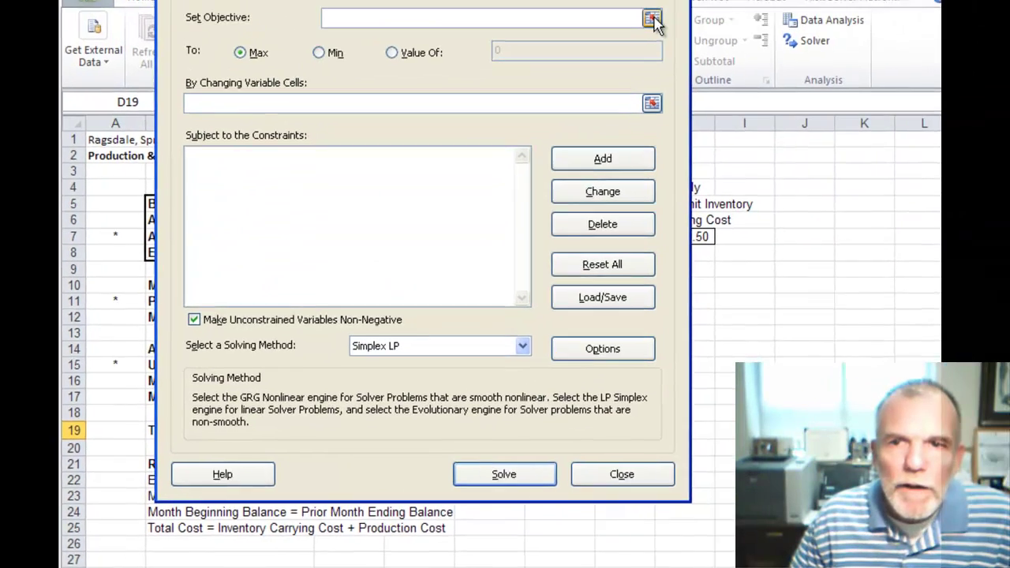
left_click(654, 14)
left_click(330, 435)
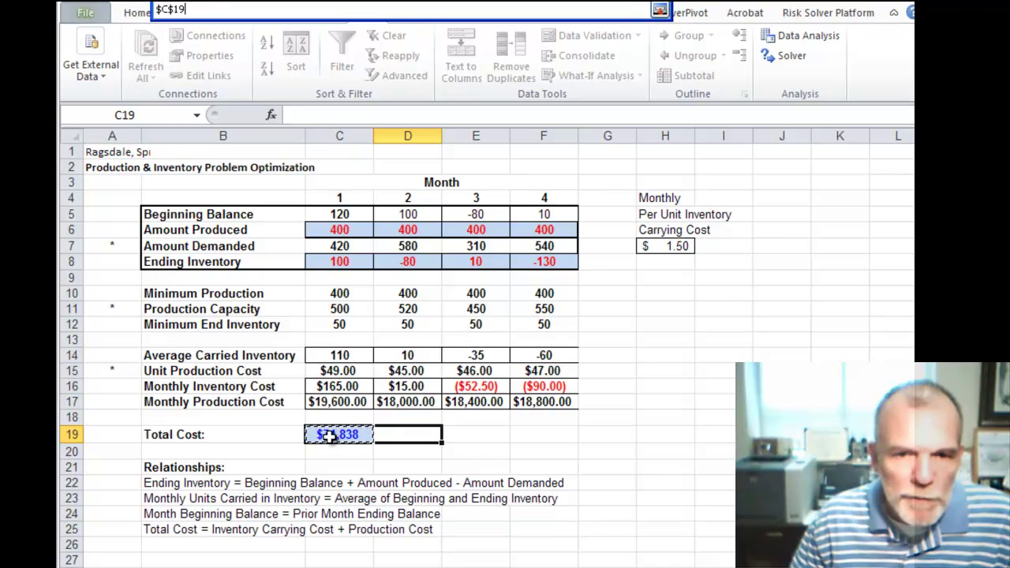
left_click(659, 9)
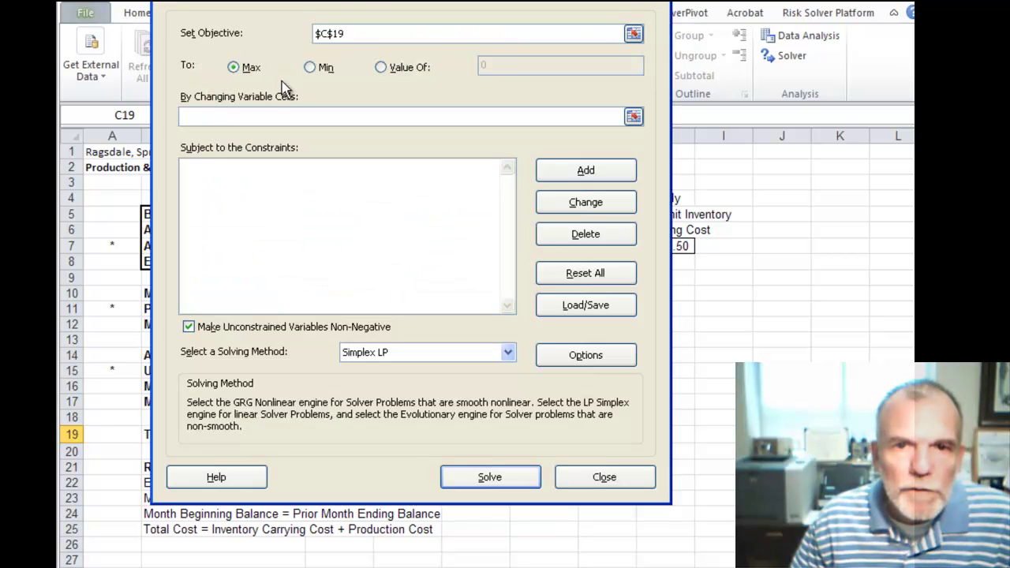
left_click(310, 67)
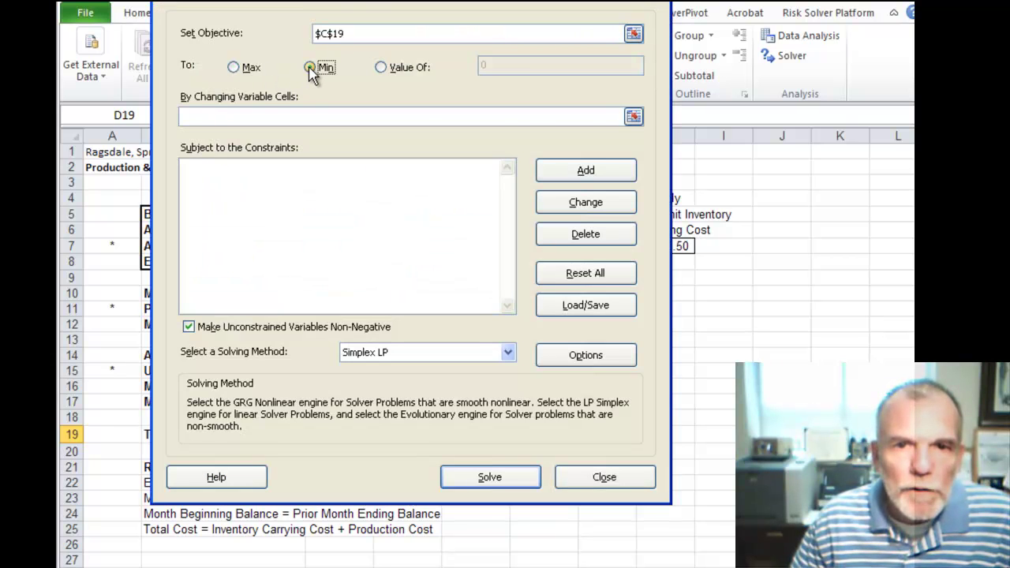
left_click(634, 118)
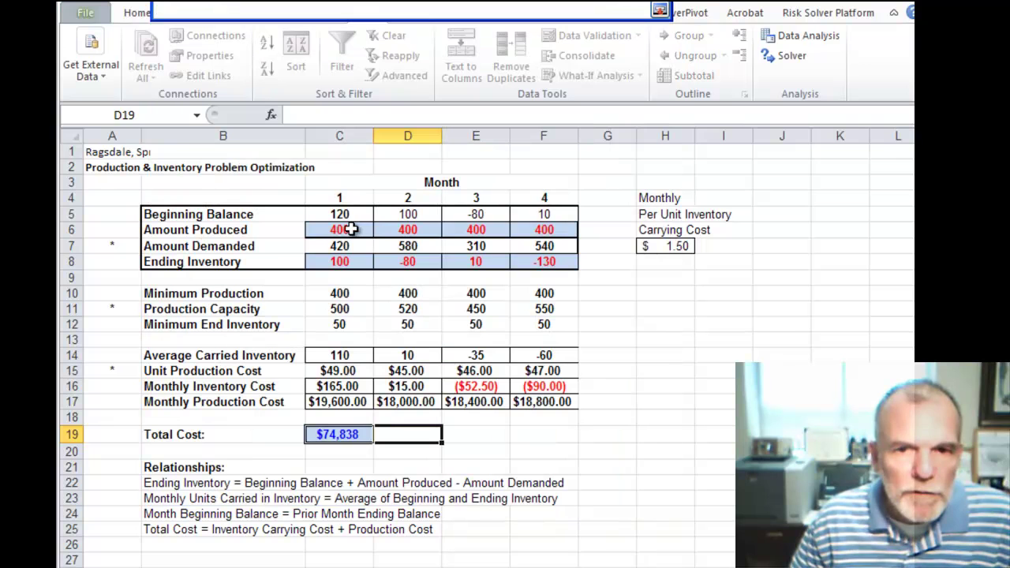
left_click_drag(351, 229, 534, 228)
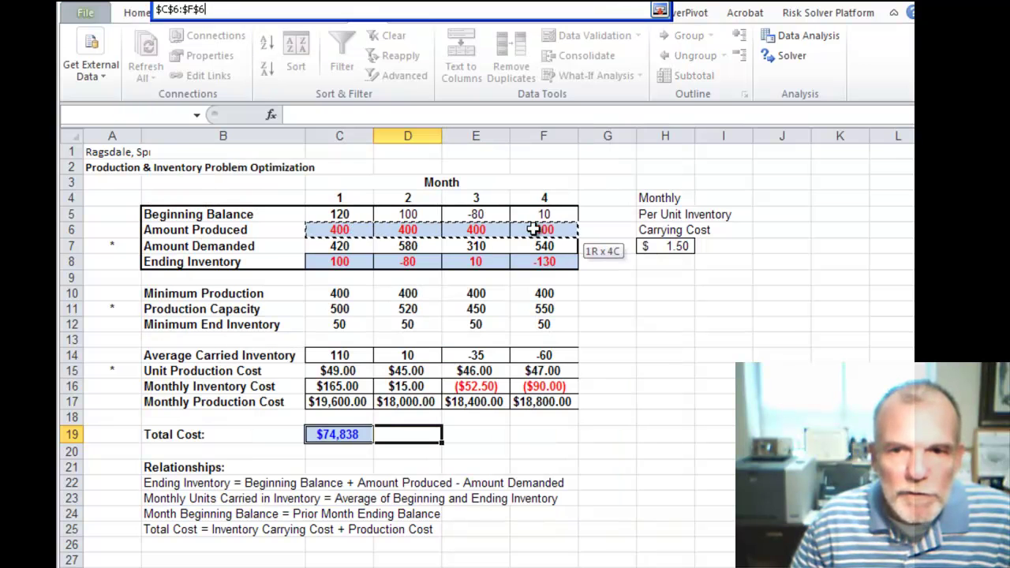
left_click(659, 10)
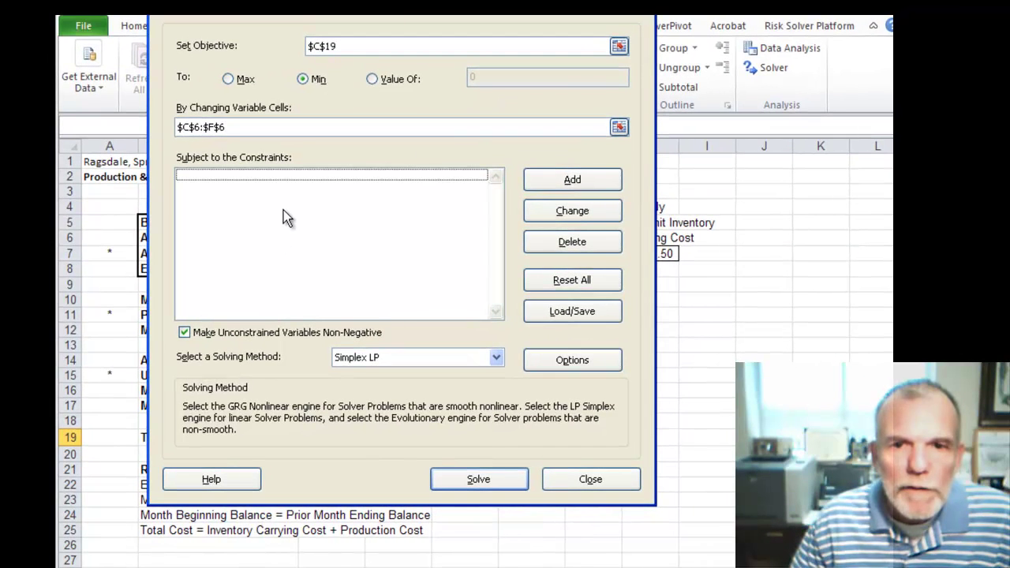
left_click(558, 178)
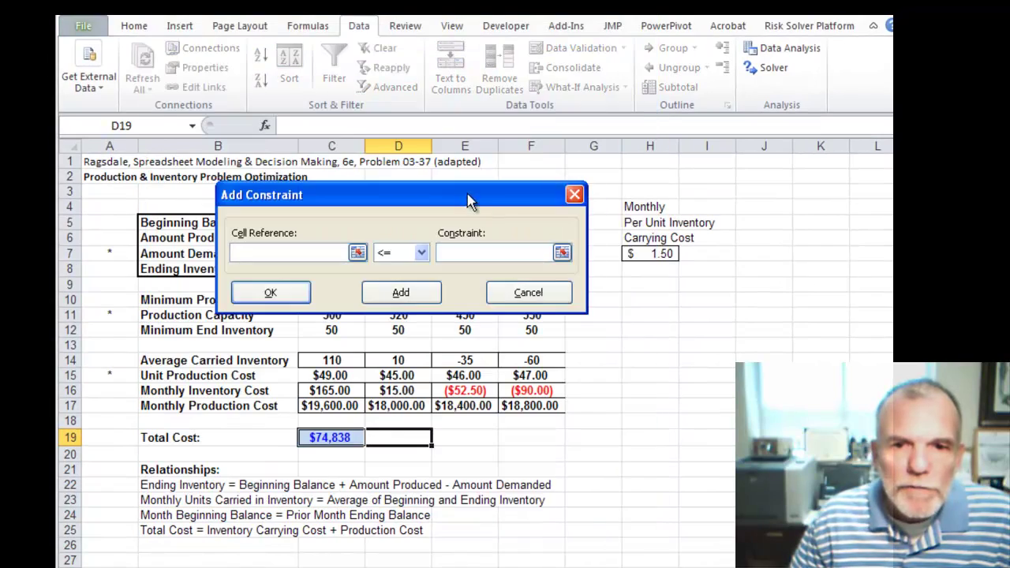
Add the constraint C6:F6 <= C11:F11 for production capacity
left_click_drag(468, 202, 396, 72)
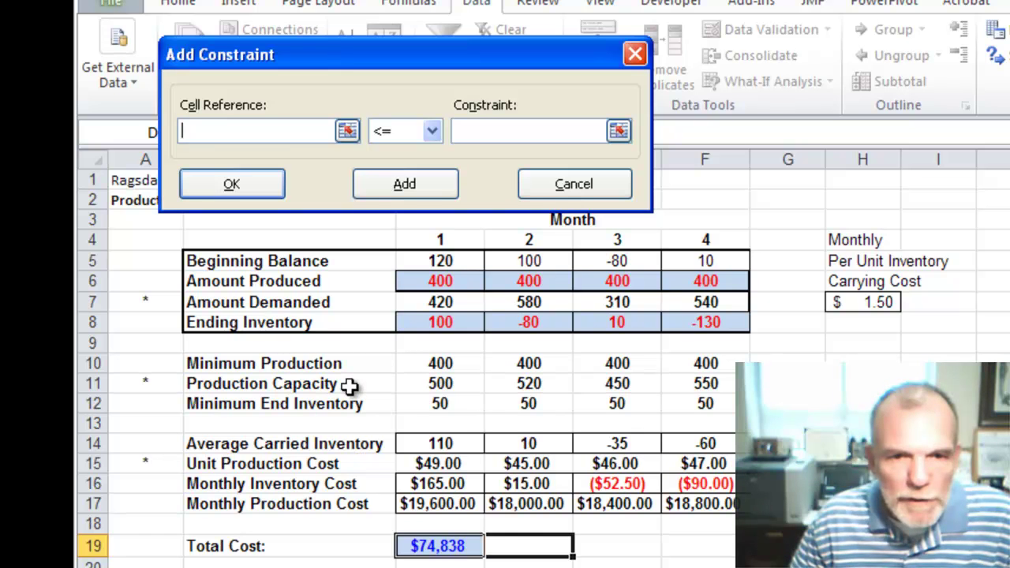
left_click(346, 130)
left_click_drag(434, 281, 695, 281)
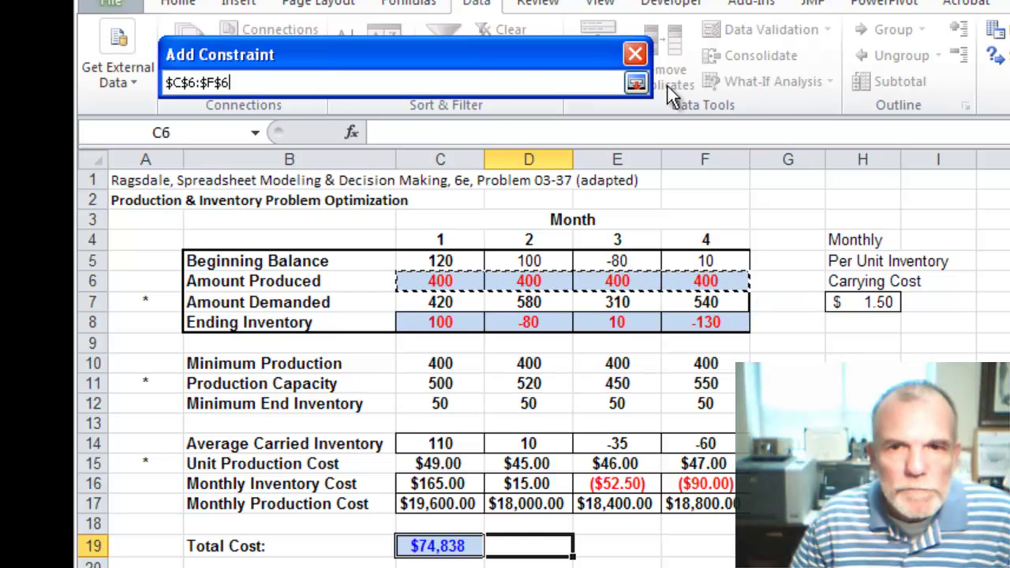
left_click(636, 83)
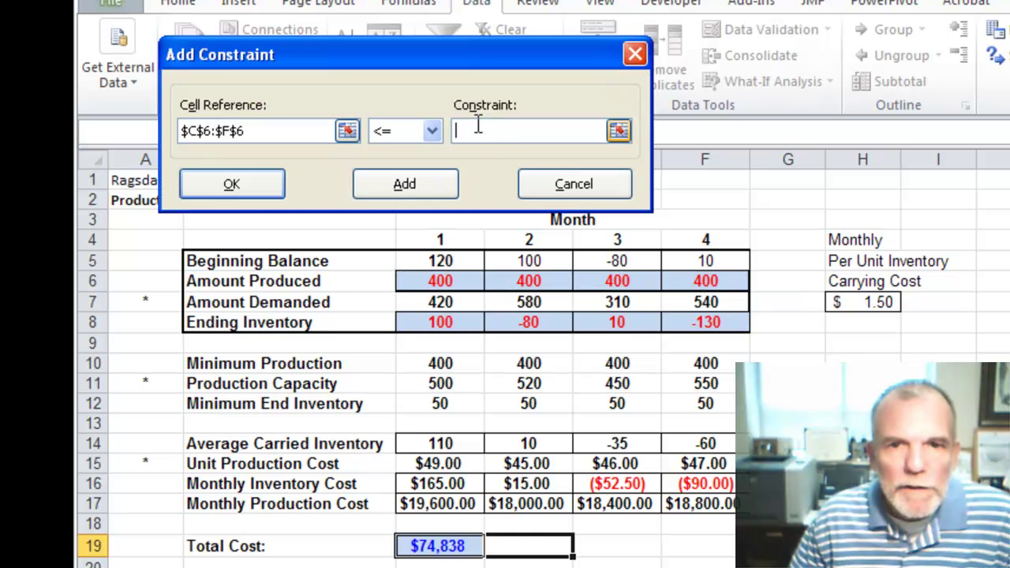
left_click(440, 384)
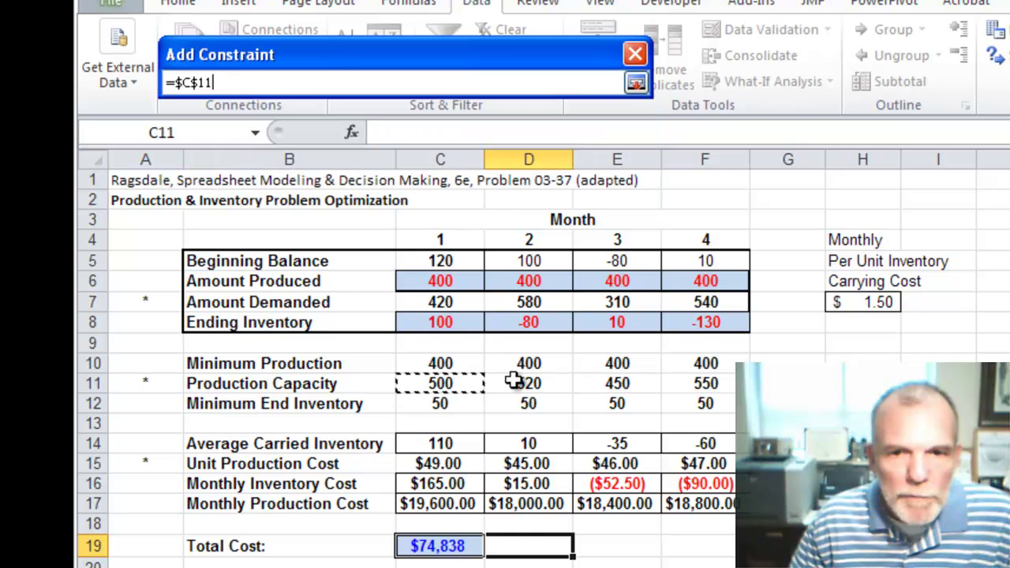
left_click_drag(513, 382, 694, 384)
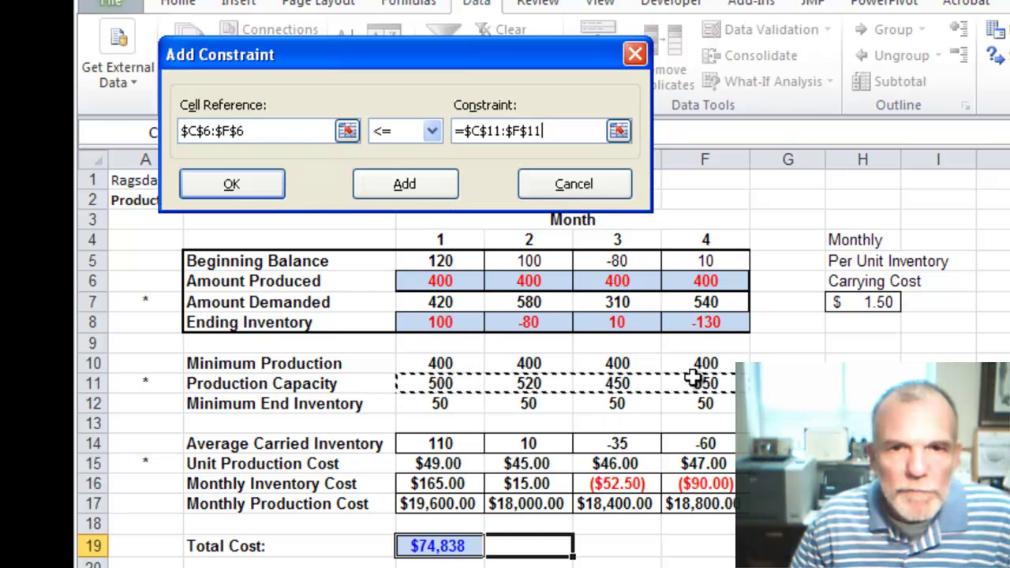
left_click(430, 190)
Add the constraint C6:F6 >= C10:F10 for minimum production
left_click_drag(427, 282, 692, 282)
left_click(432, 131)
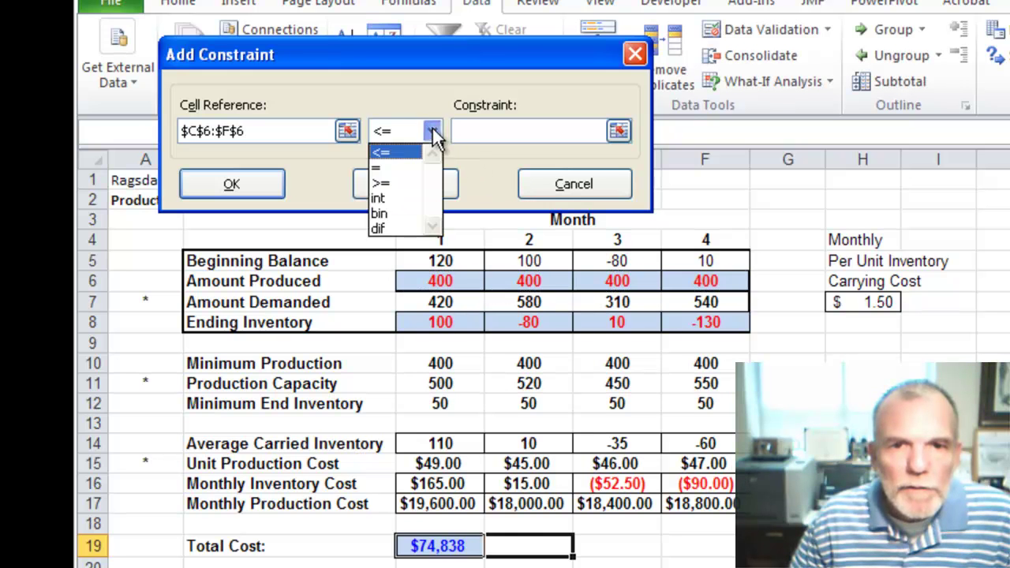
left_click(383, 183)
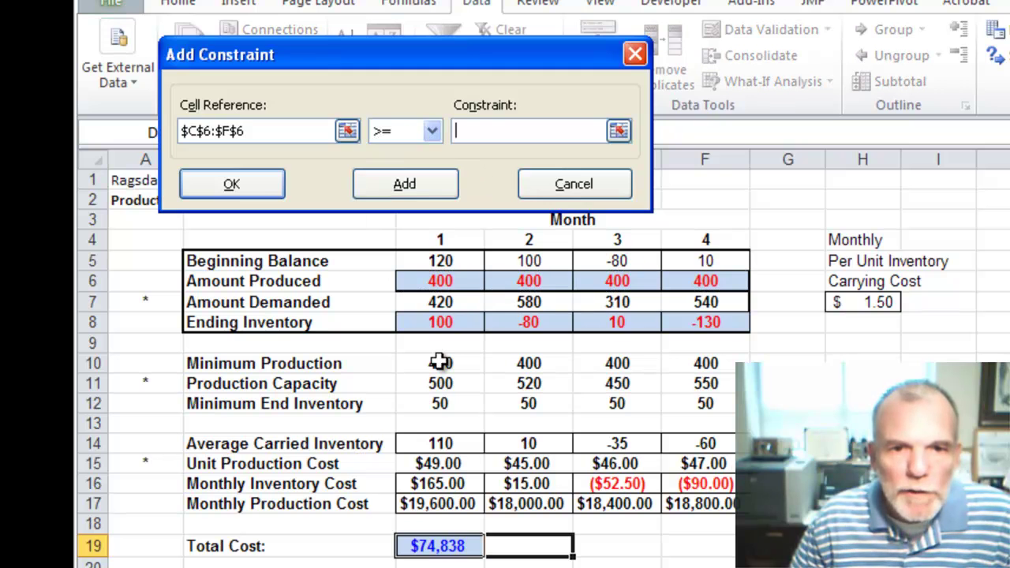
left_click_drag(440, 362, 667, 355)
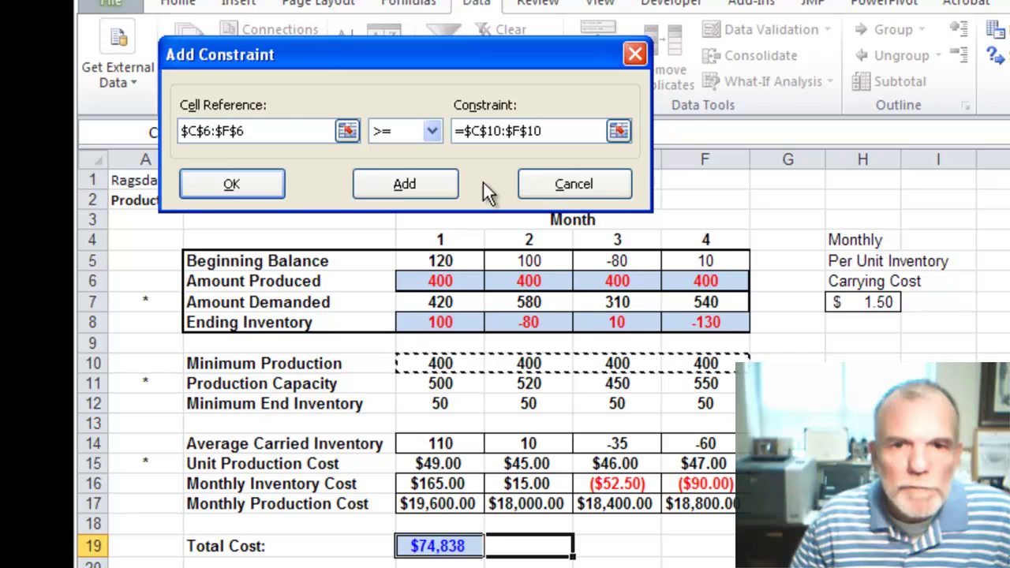
left_click(426, 189)
Add the constraint C8:F8 >= C12:F12 for minimum ending inventory and confirm
left_click_drag(440, 322, 691, 322)
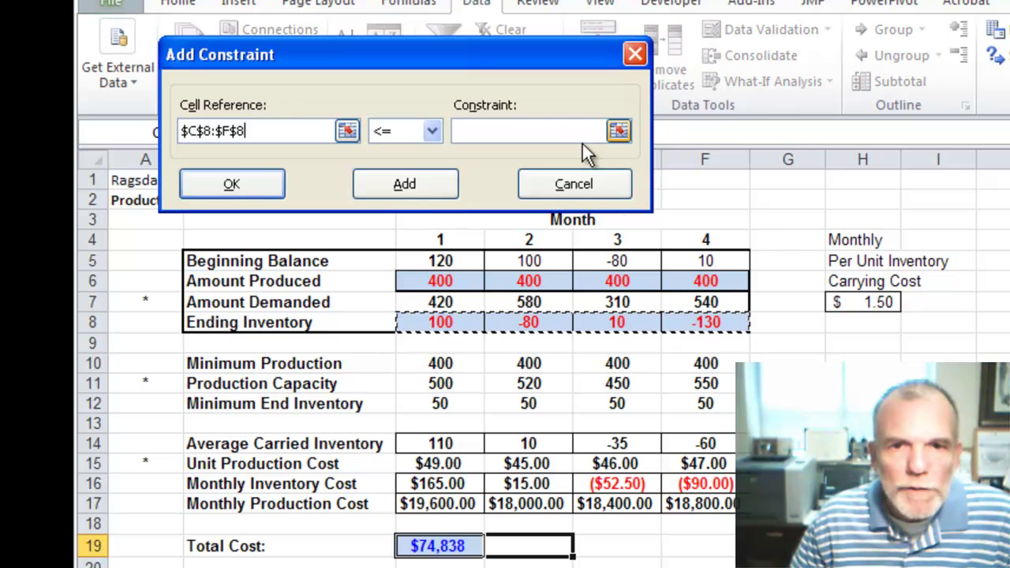
left_click(431, 132)
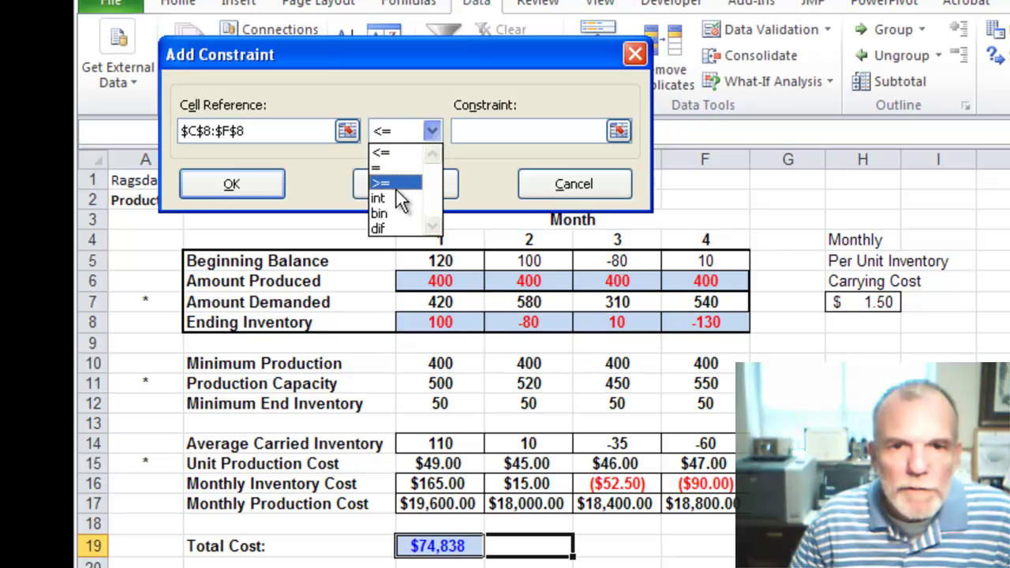
left_click(398, 186)
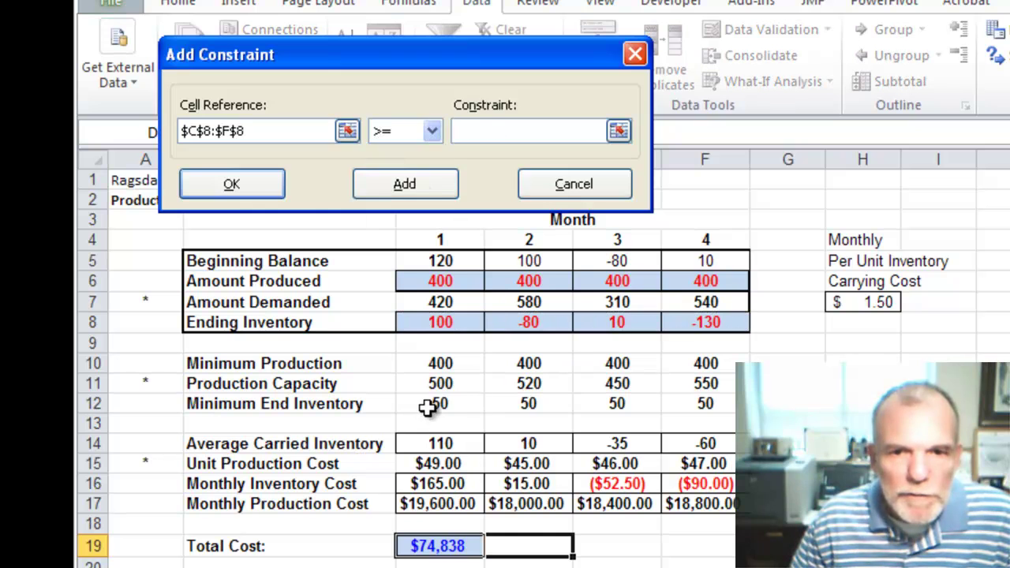
left_click_drag(427, 406, 678, 407)
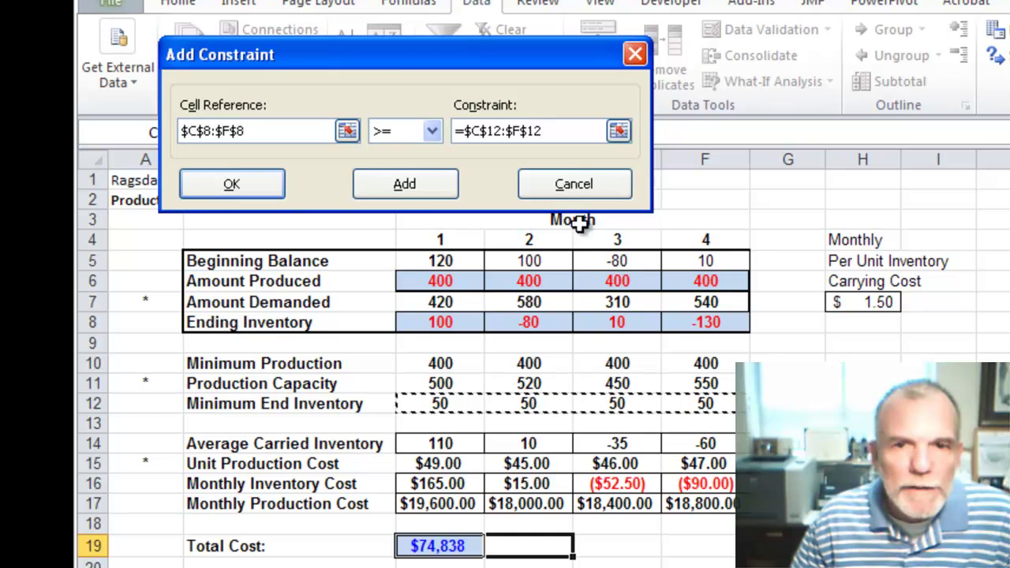
left_click(234, 186)
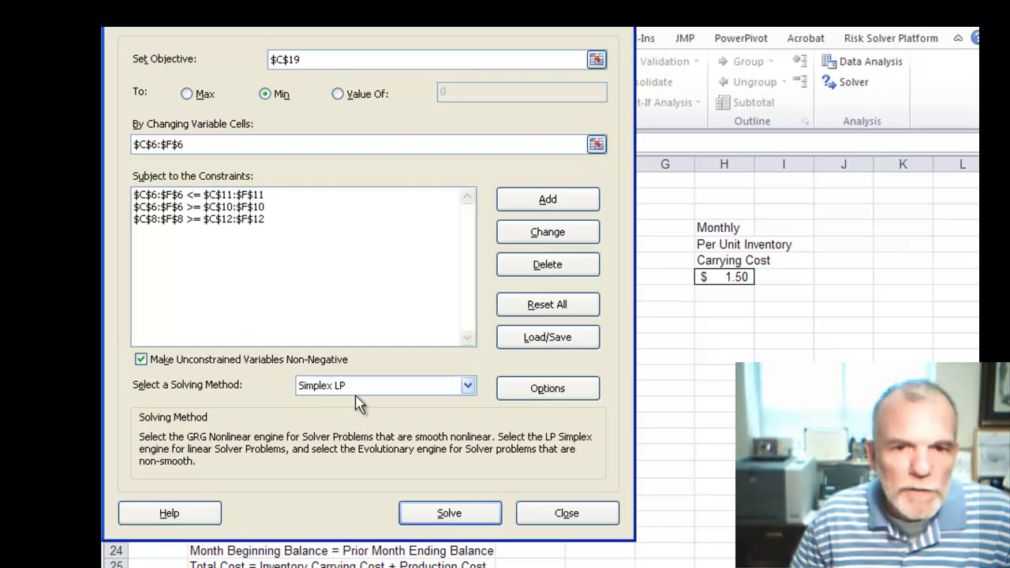
Run Solve to minimize Total Cost under the three constraints
left_click(449, 514)
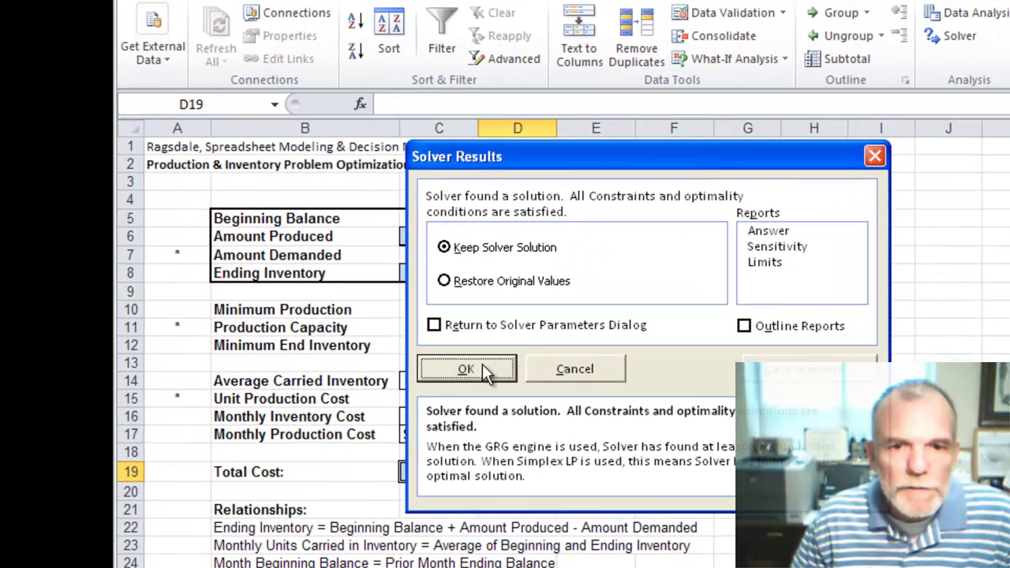
Keep Solver's solution: production 410, 520, 400, 450 and Total Cost $83,618
left_click(443, 373)
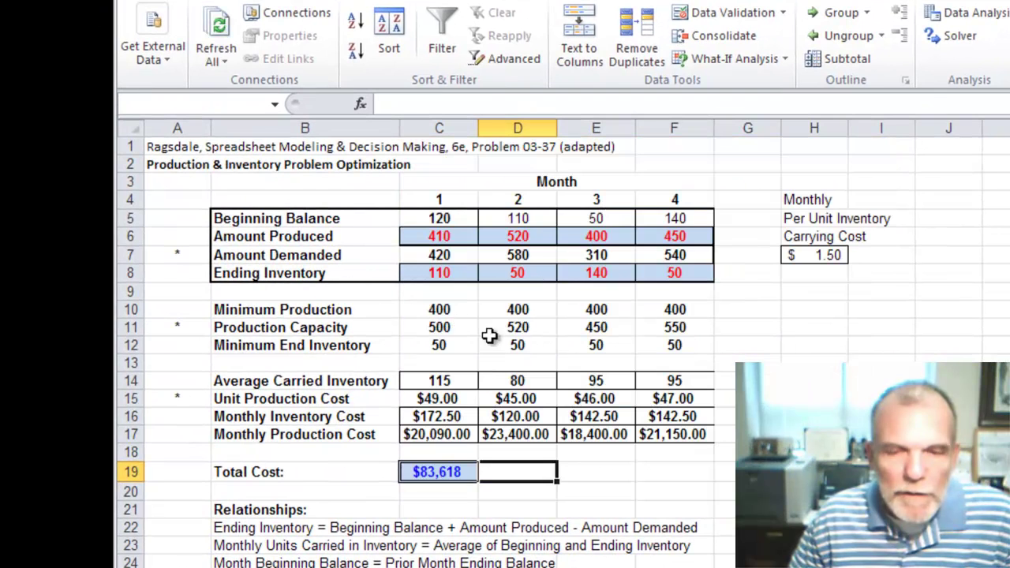
left_click(459, 505)
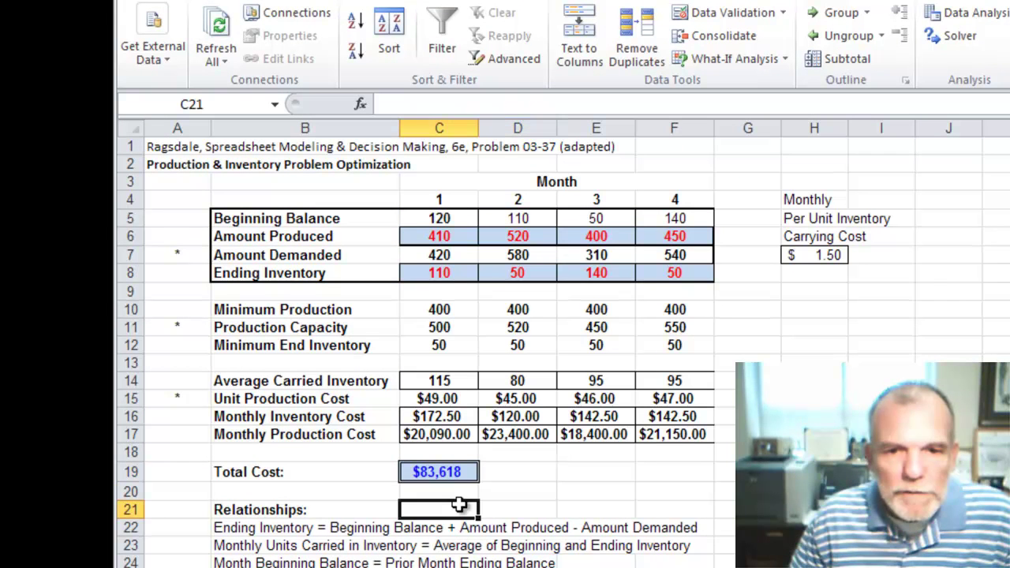